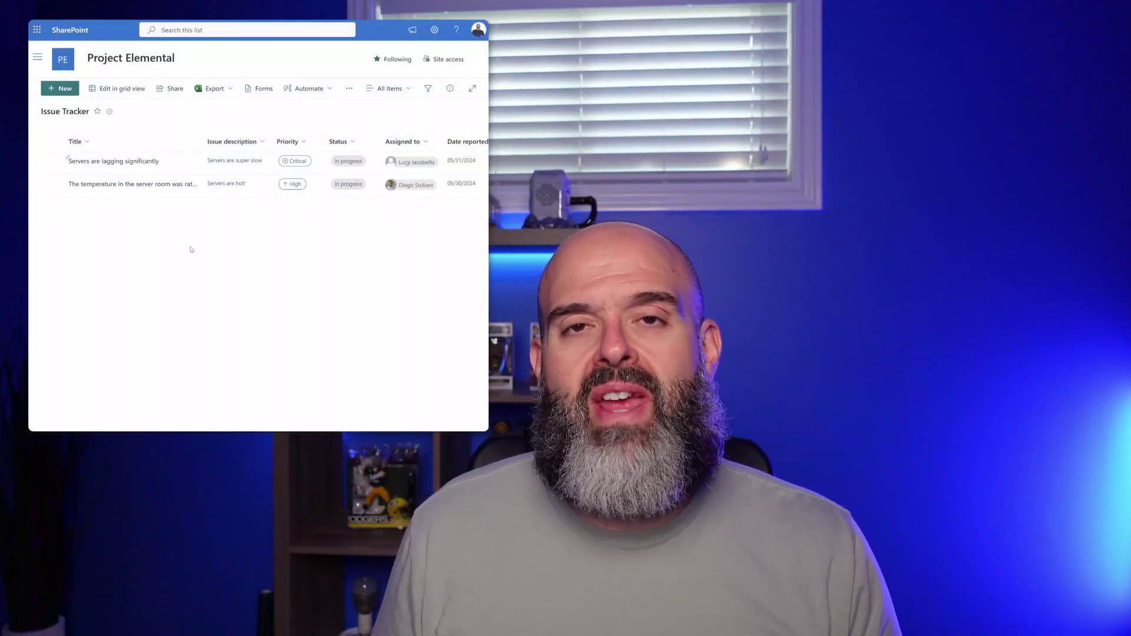
Open the Submit an Issue Form and show the Issue description, Priority, Status and Assigned to fields
left_click(254, 91)
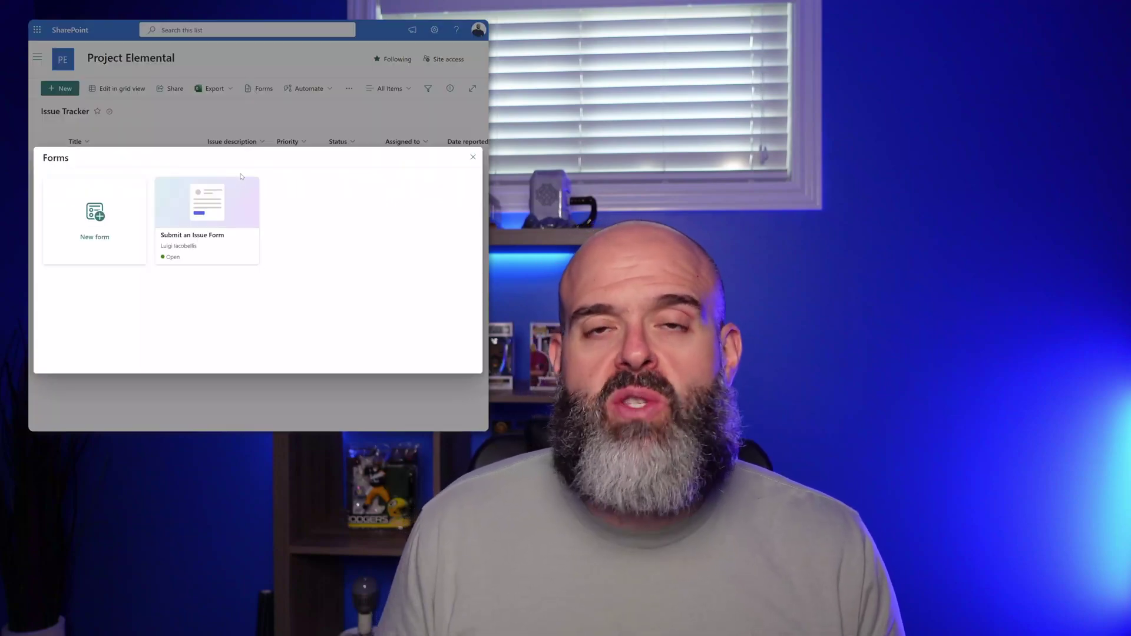
left_click(240, 193)
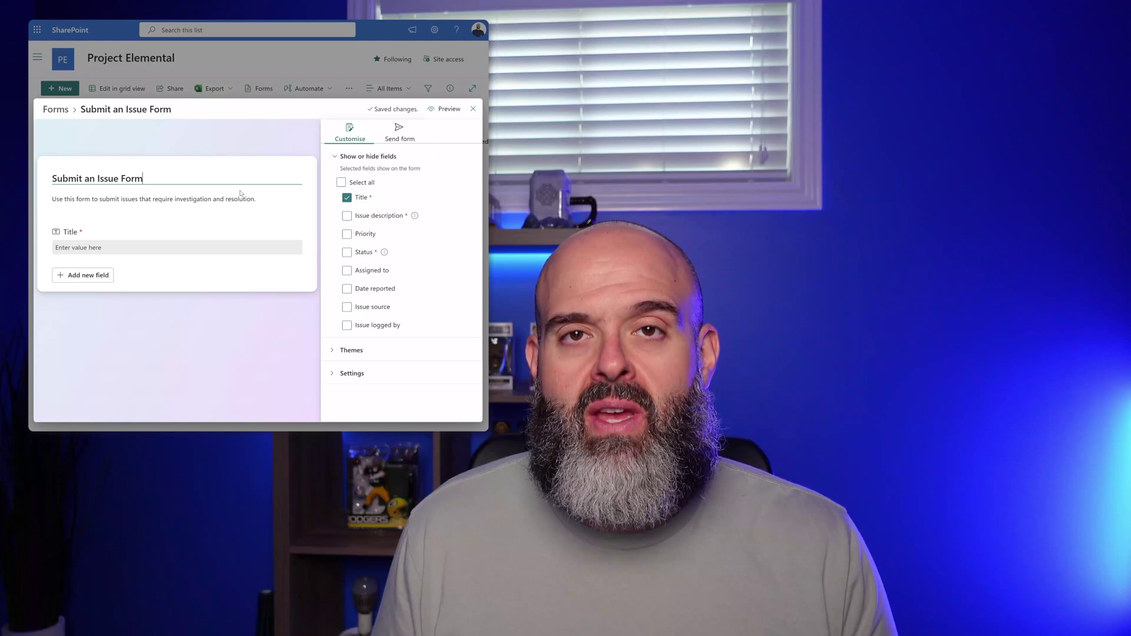
left_click(347, 217)
left_click(348, 235)
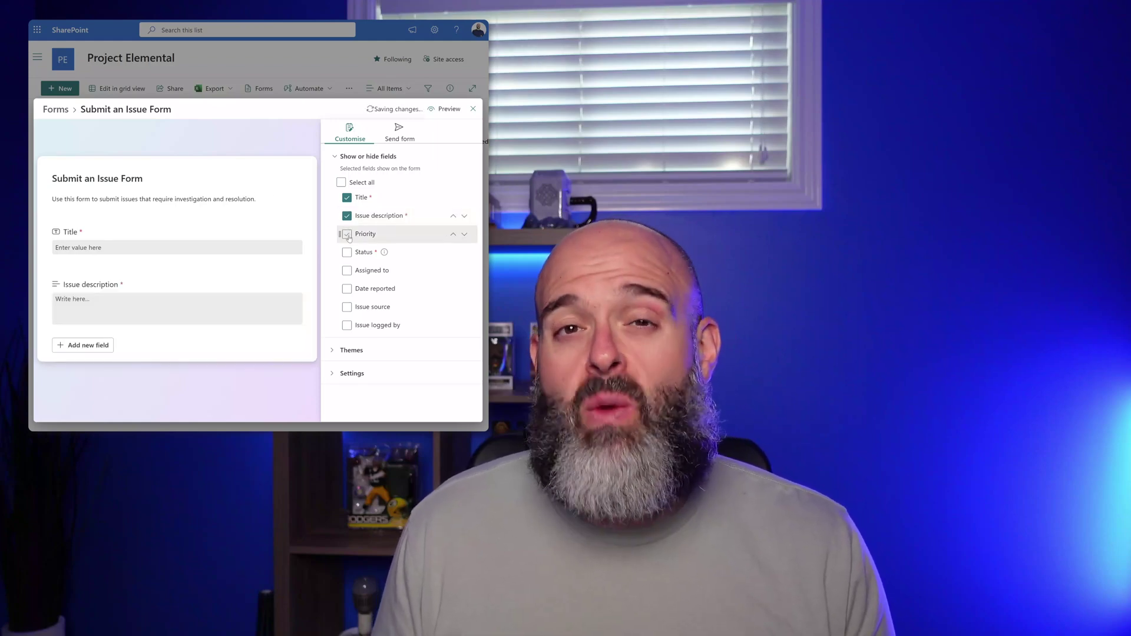
left_click(348, 253)
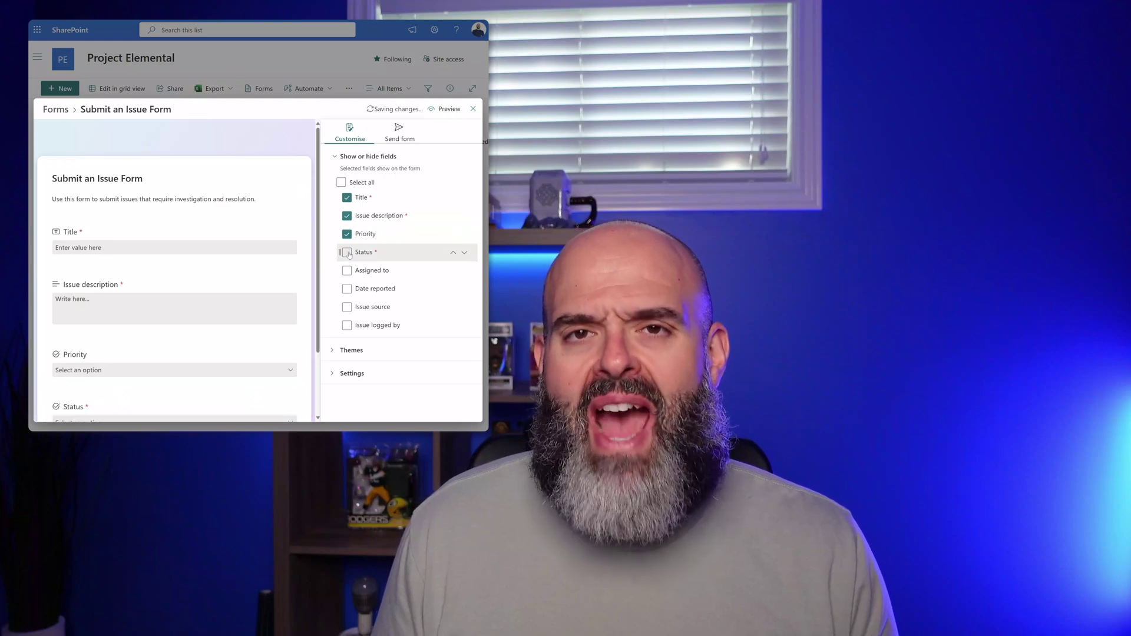
left_click(347, 271)
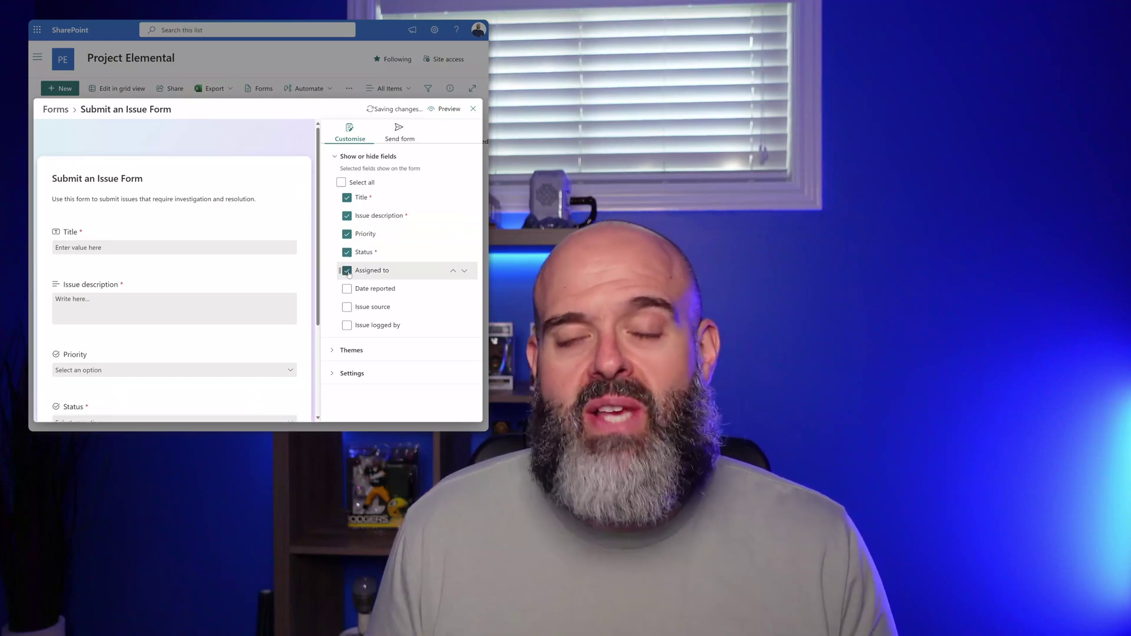
scroll(290, 284, "down", 1)
scroll(290, 284, "down", 1)
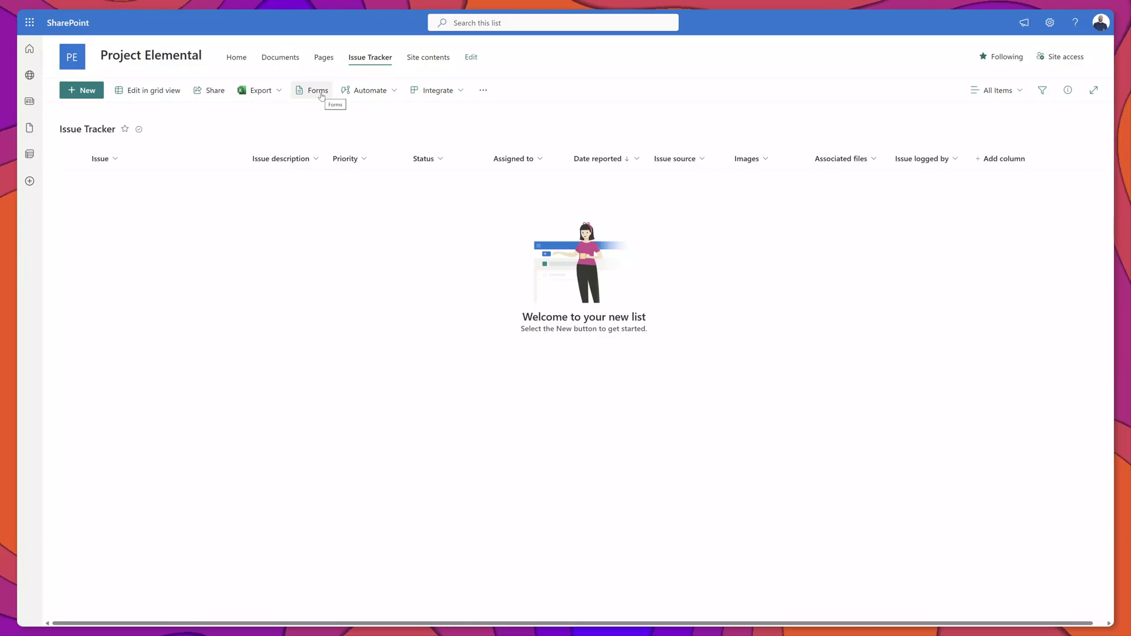
Create a new form from the Issue Tracker list's Forms menu and open it in the editor
left_click(321, 93)
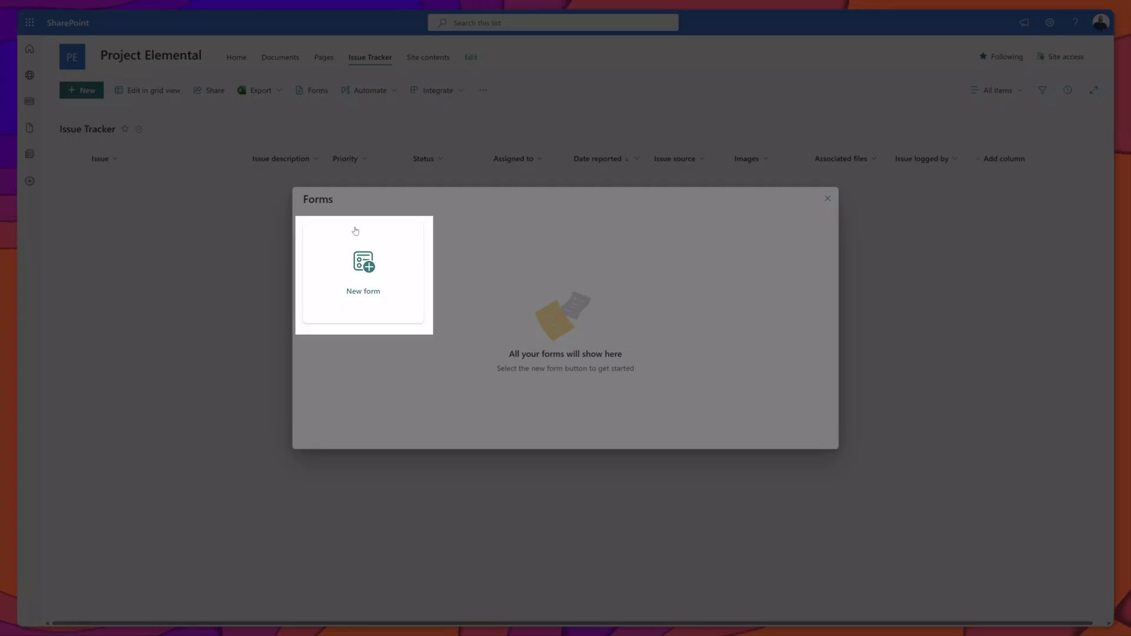
left_click(386, 263)
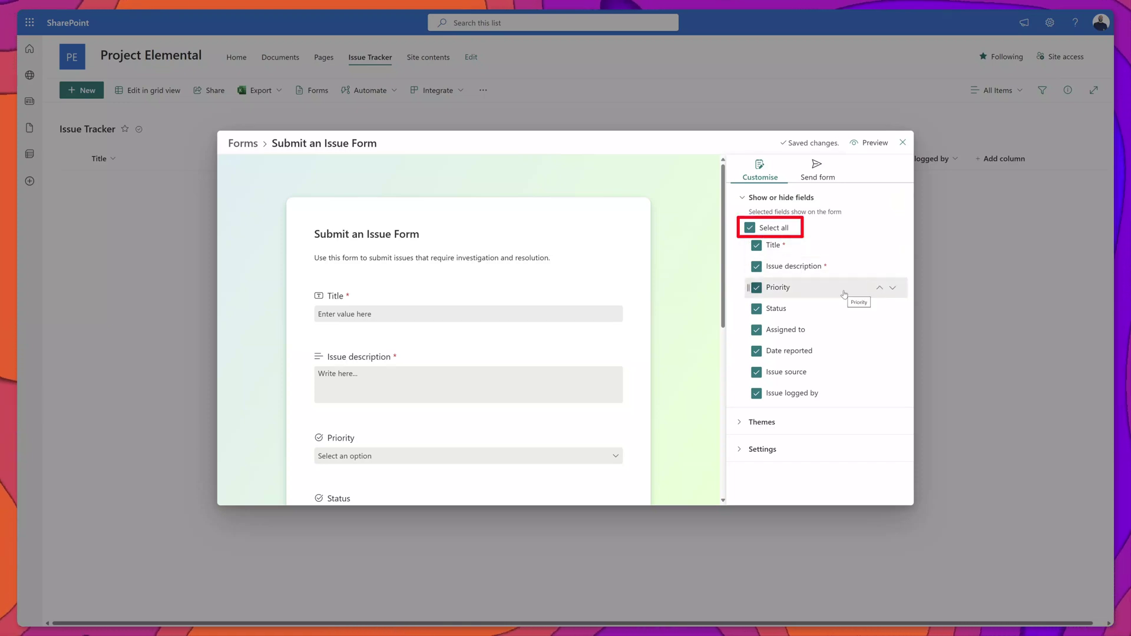
Review the form preview and remove the Assigned to field, so Date reported follows Status
scroll(656, 291, "down", 1)
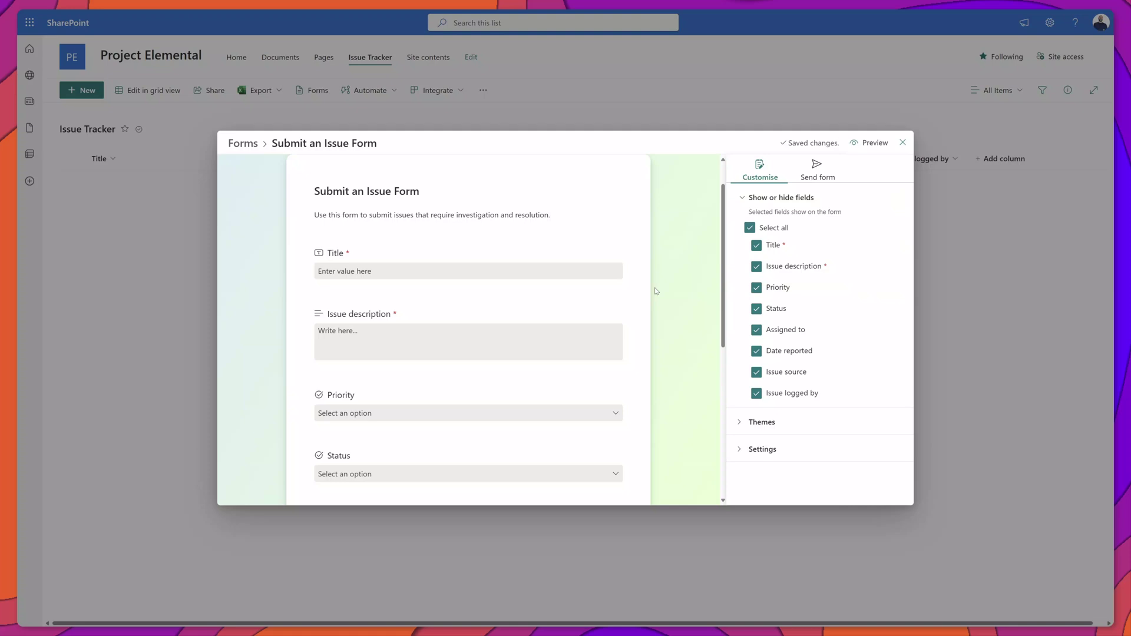
scroll(656, 292, "down", 4)
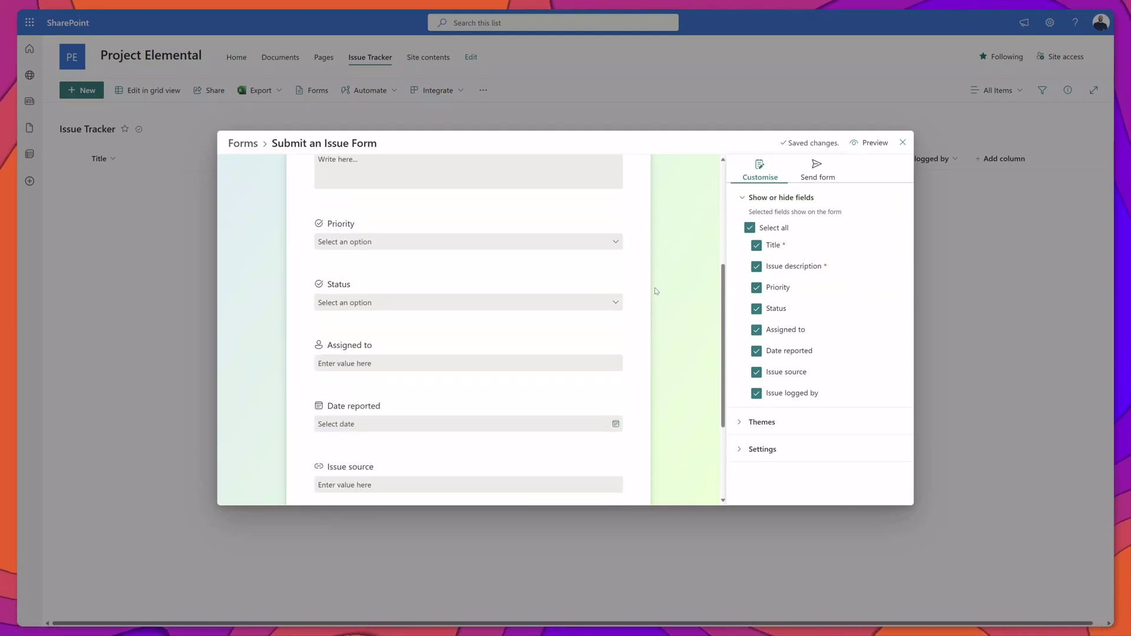
scroll(656, 291, "down", 3)
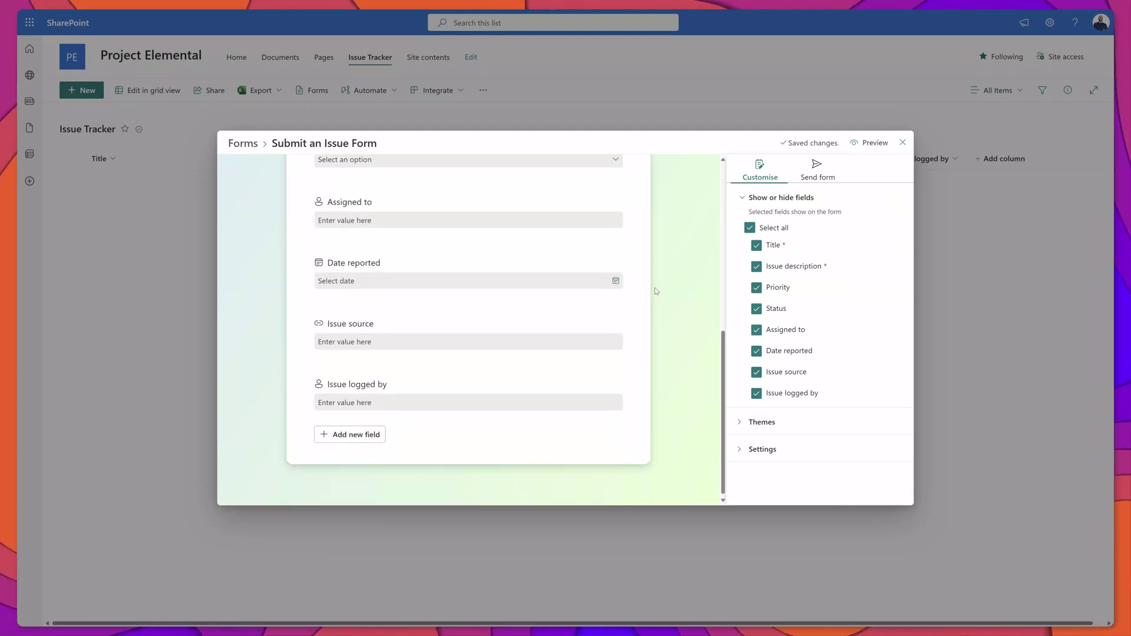
scroll(656, 291, "up", 6)
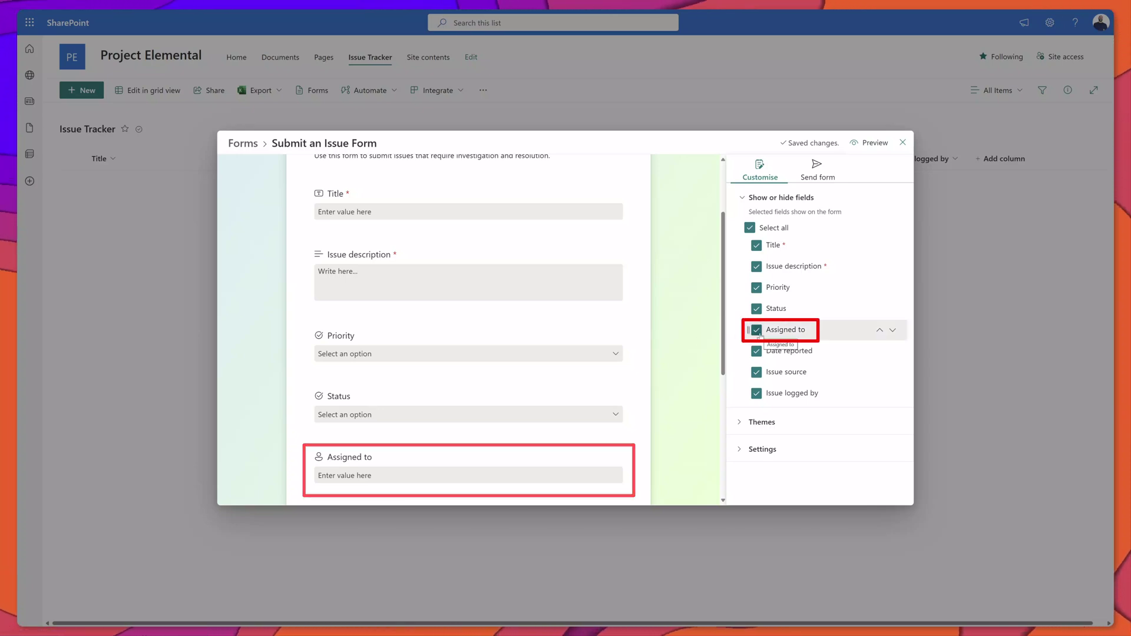
left_click(758, 331)
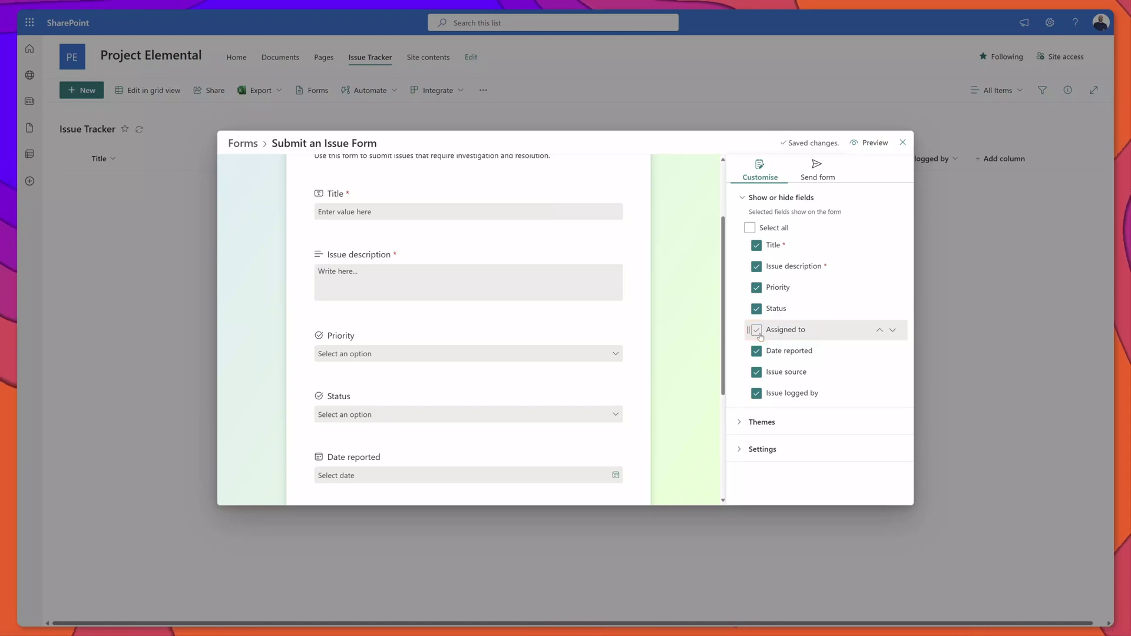
scroll(701, 306, "up", 1)
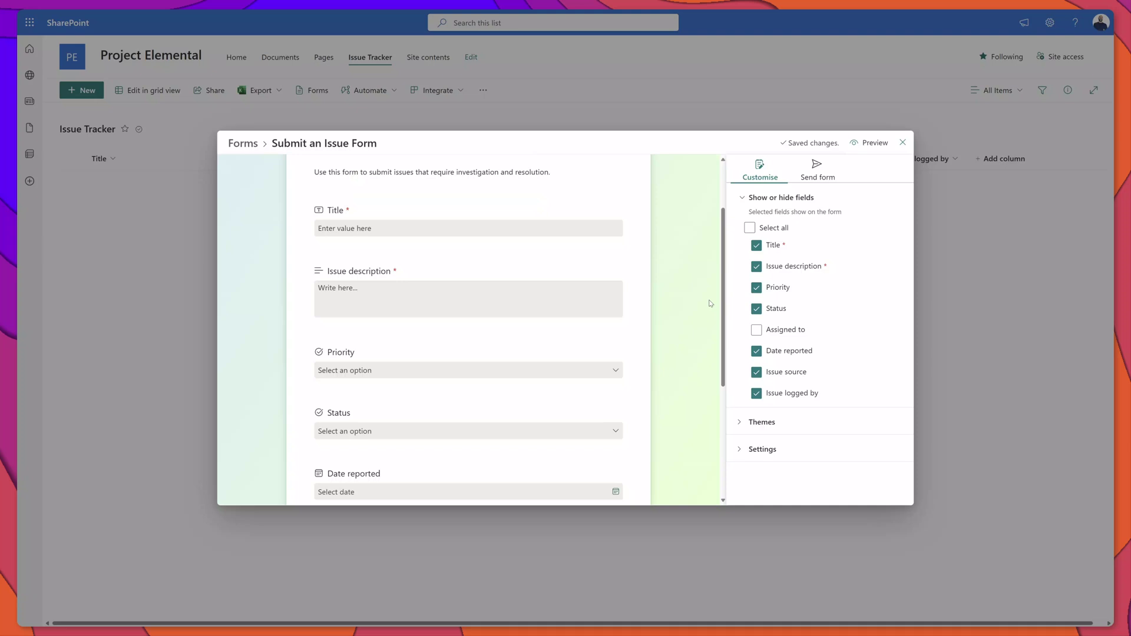
Hide Priority and position Date reported directly below Issue description, above Status
left_click(758, 289)
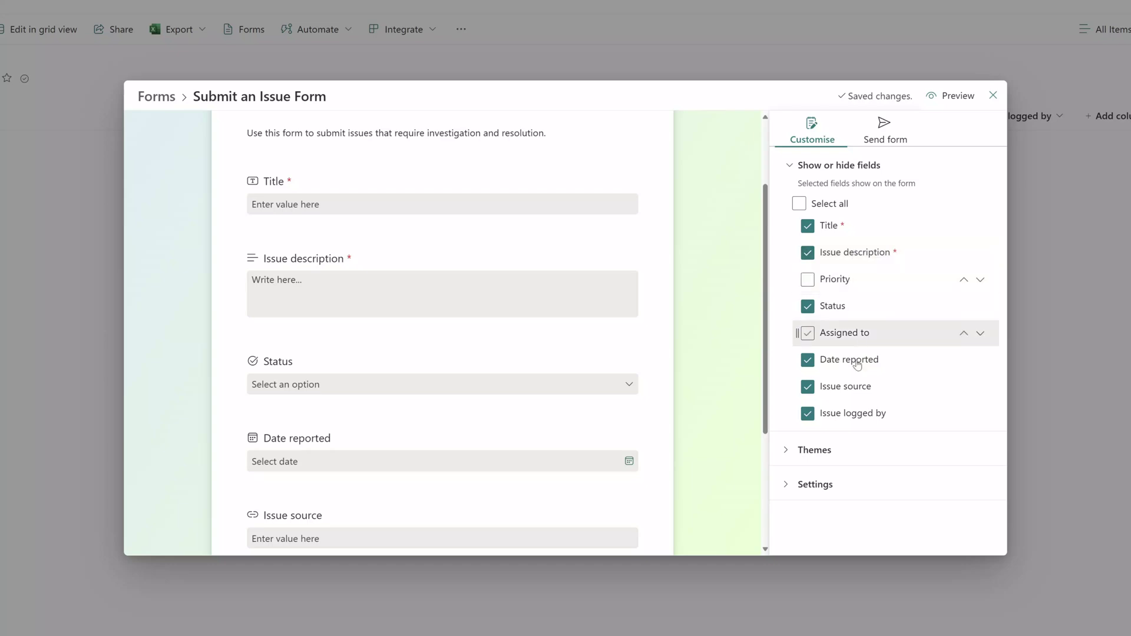
left_click_drag(863, 358, 837, 270)
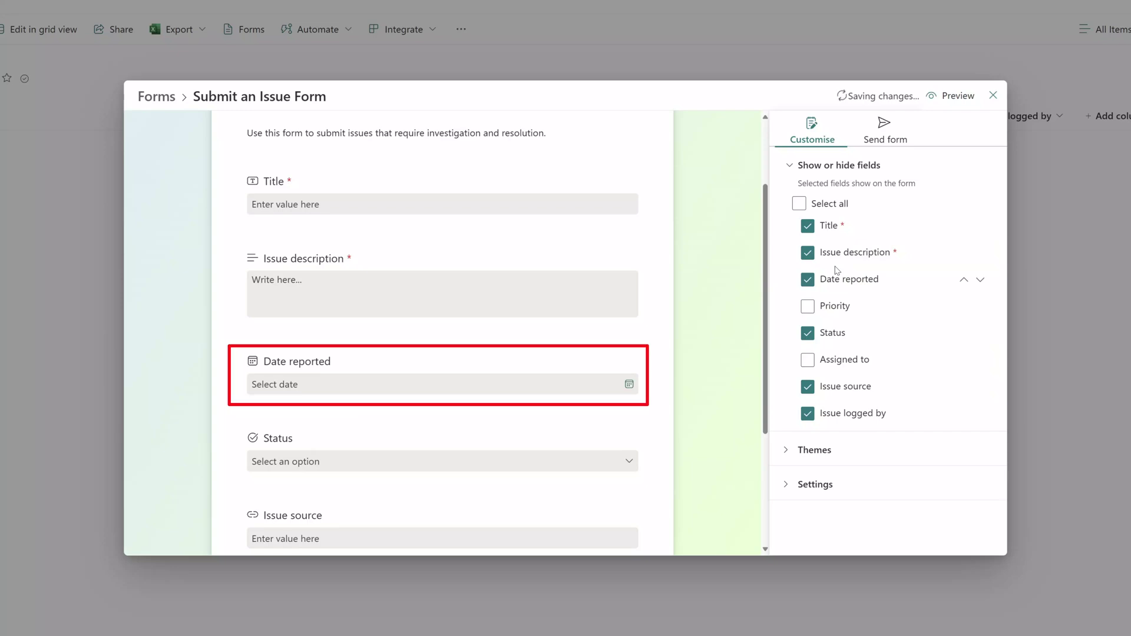
left_click(964, 282)
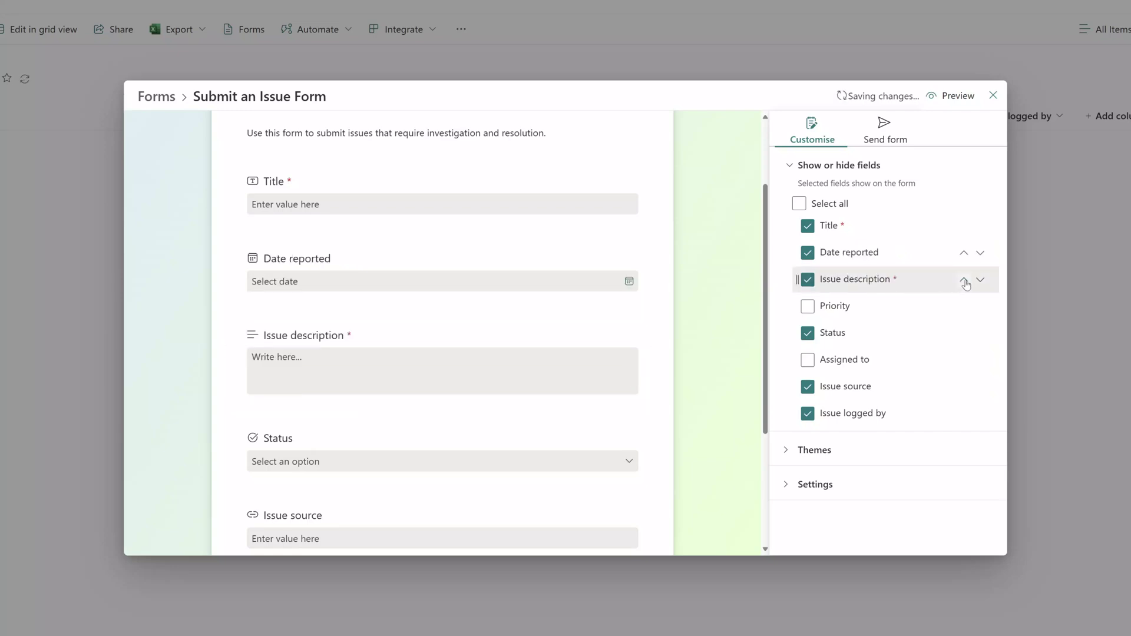
left_click(981, 255)
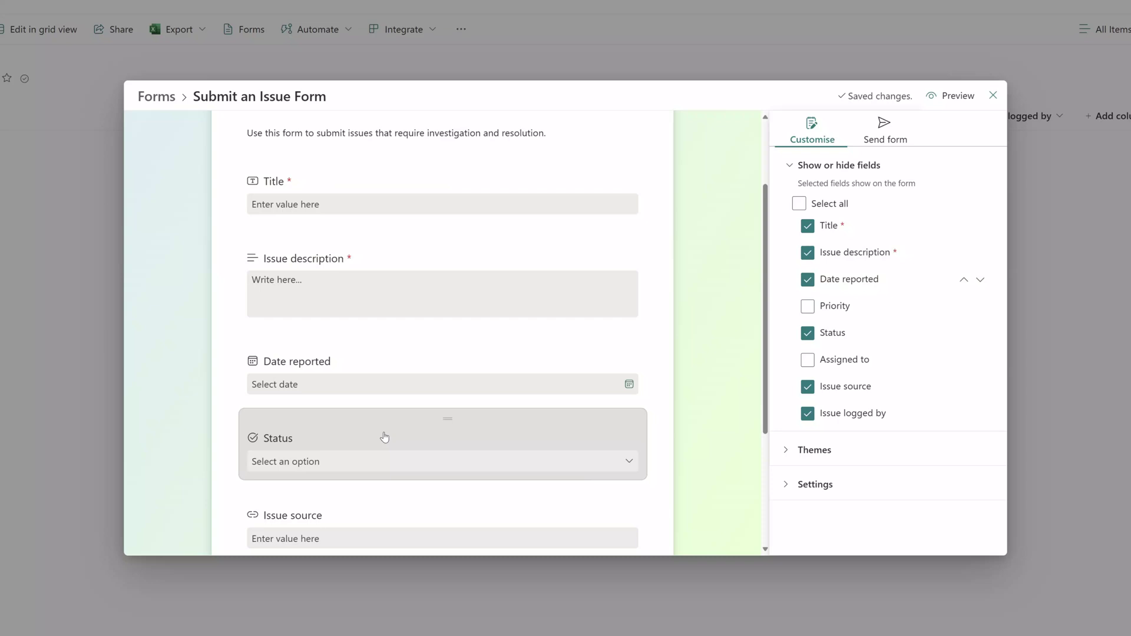
Retitle the Status question 'Issue Status' with description 'Select the most appropriate status from the list.'
left_click(385, 436)
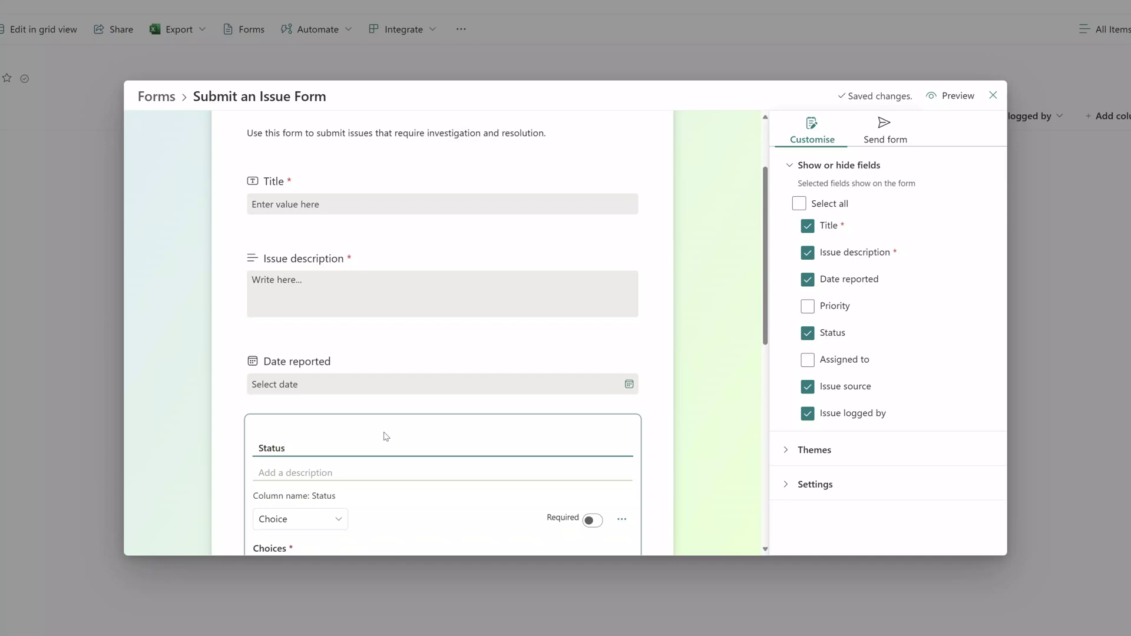
scroll(386, 437, "down", 2)
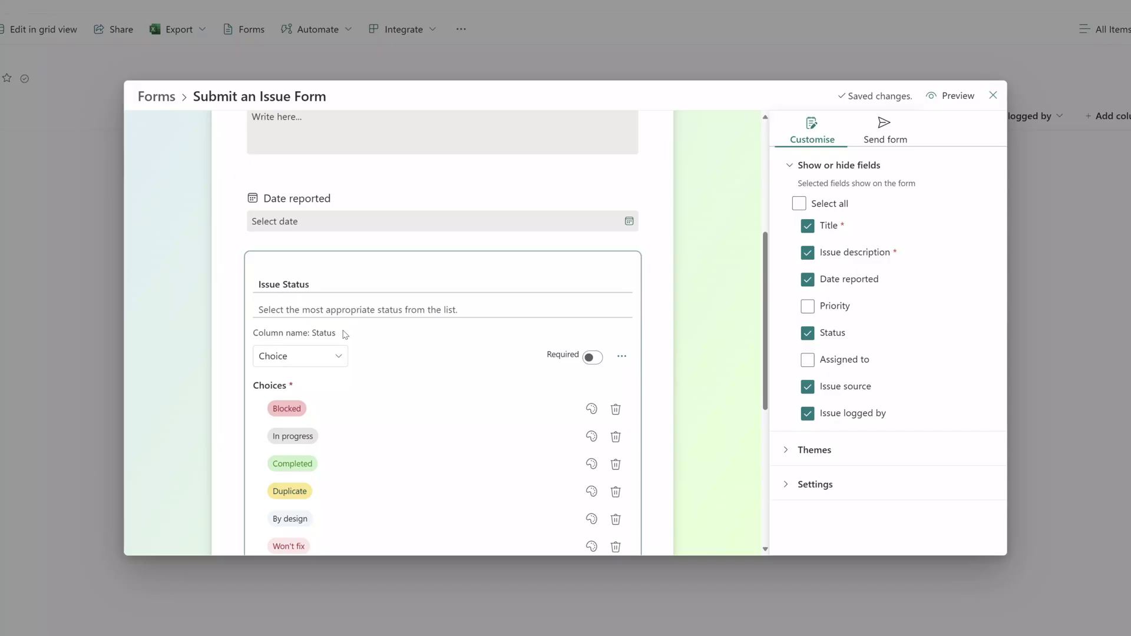
Switch on Required for the Issue Status question
left_click(609, 272)
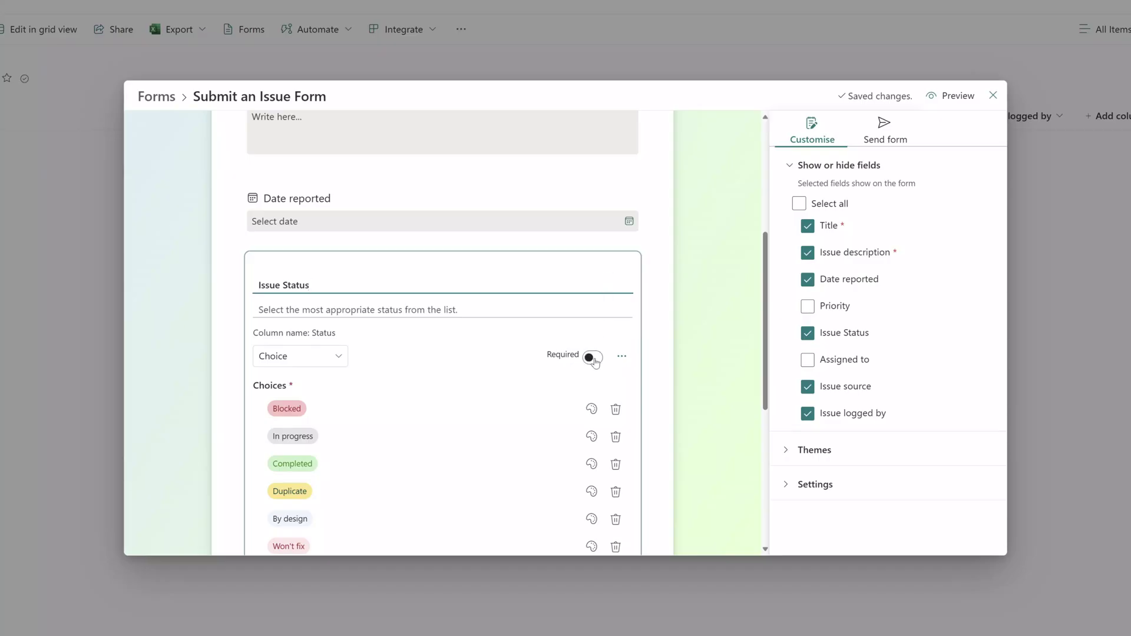
left_click(594, 358)
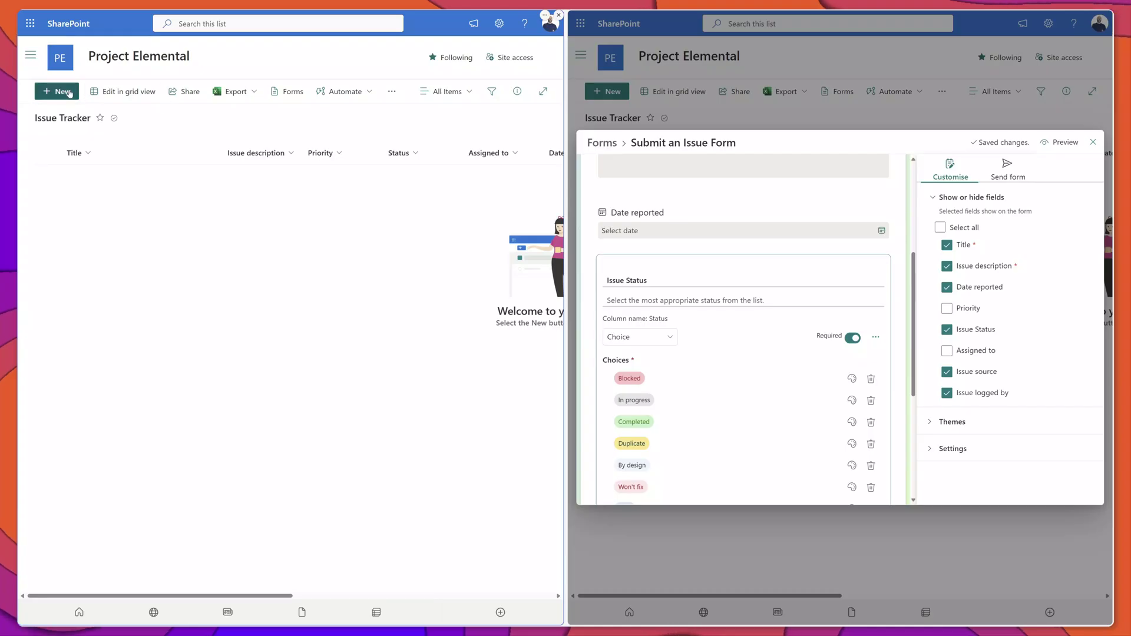
Open the Issue Tracker list's default New Item panel in a second window for comparison
left_click(66, 92)
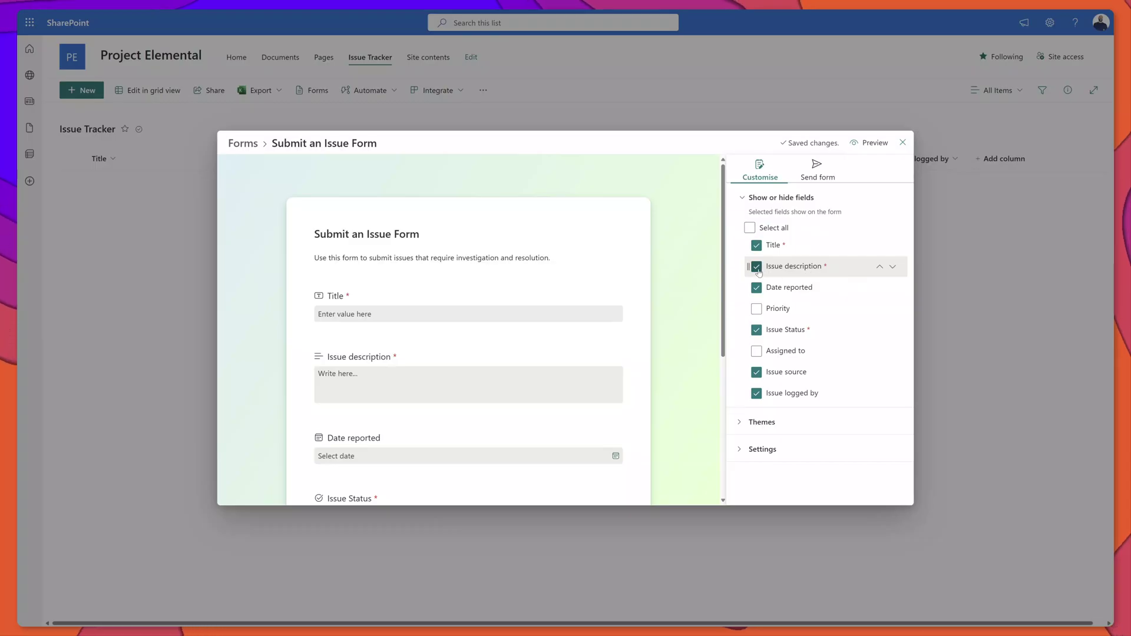
Hide the required Issue description field and move Issue source up directly below Title
left_click(758, 270)
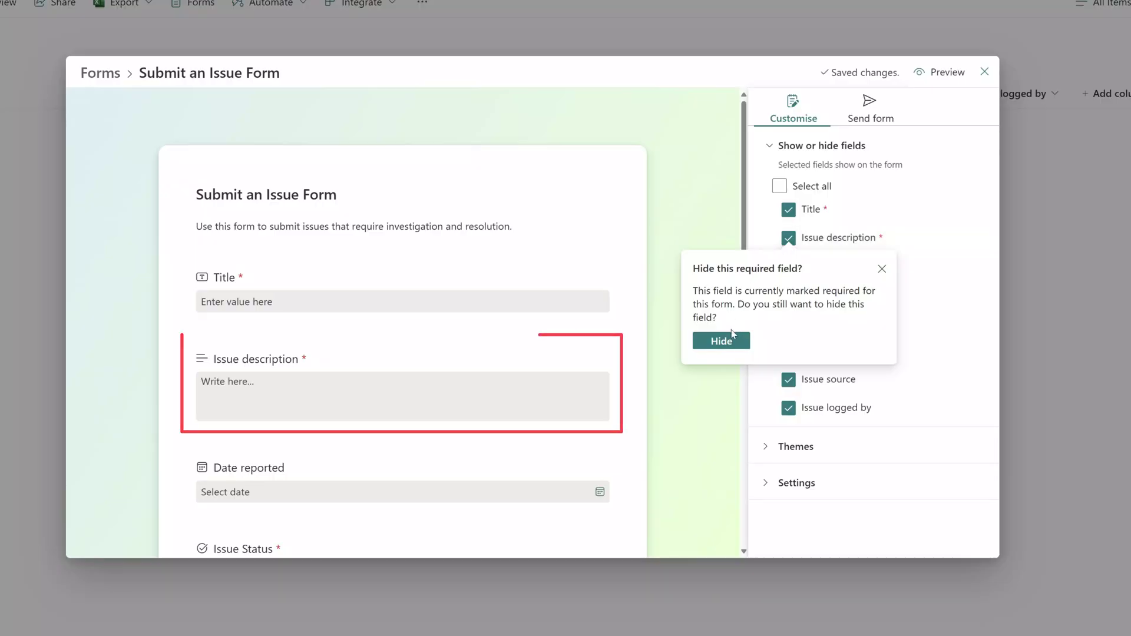
left_click(731, 337)
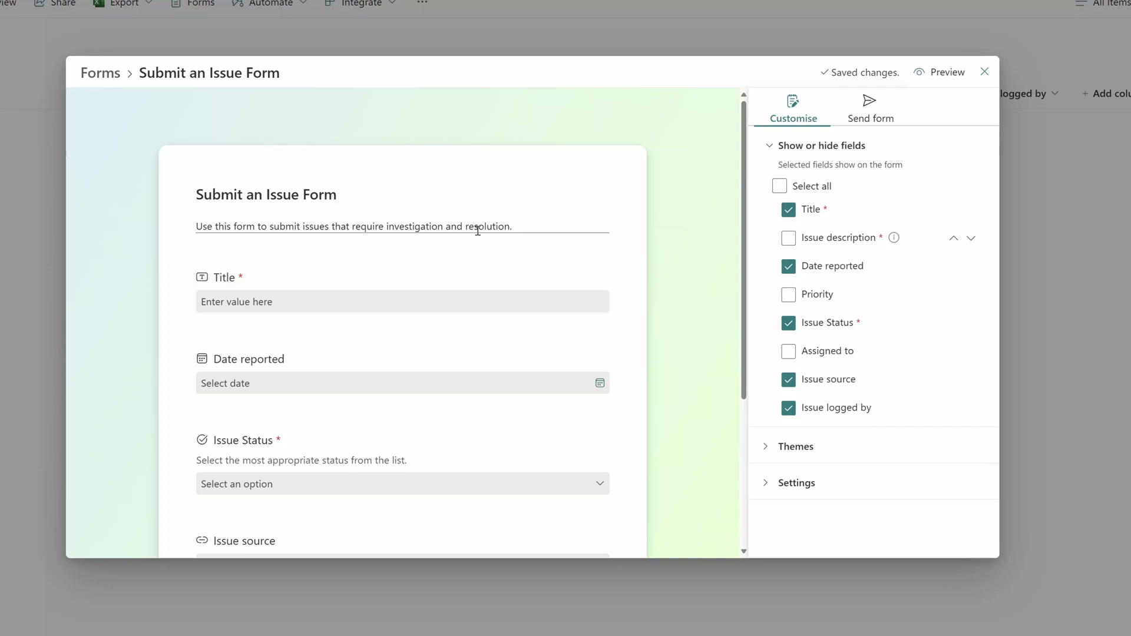
scroll(412, 262, "down", 2)
scroll(357, 334, "down", 1)
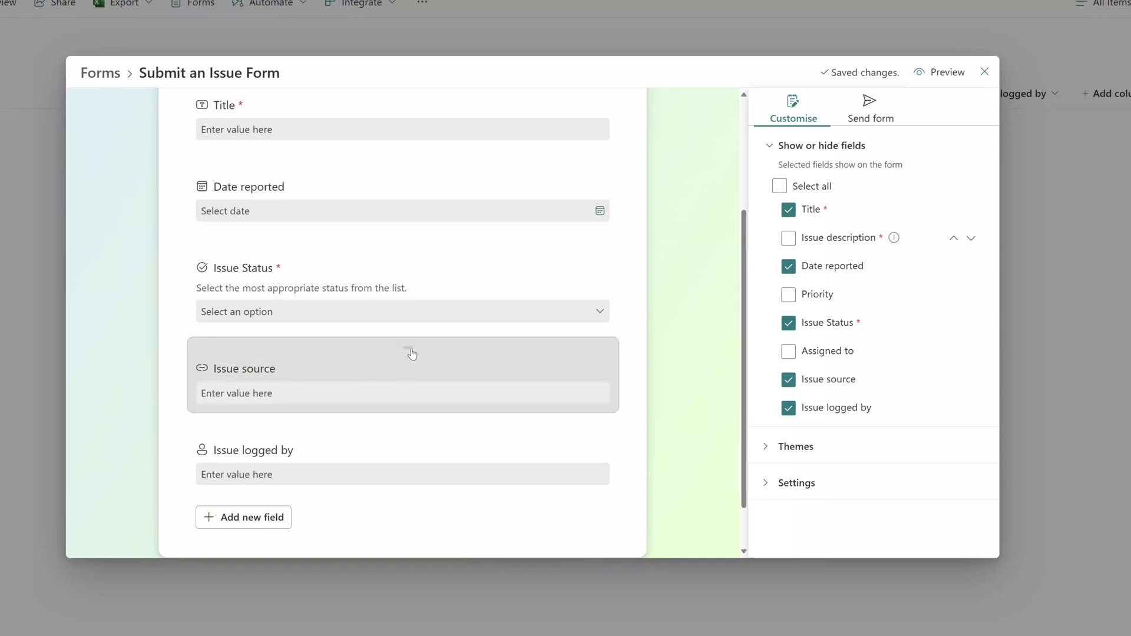
left_click_drag(411, 352, 273, 235)
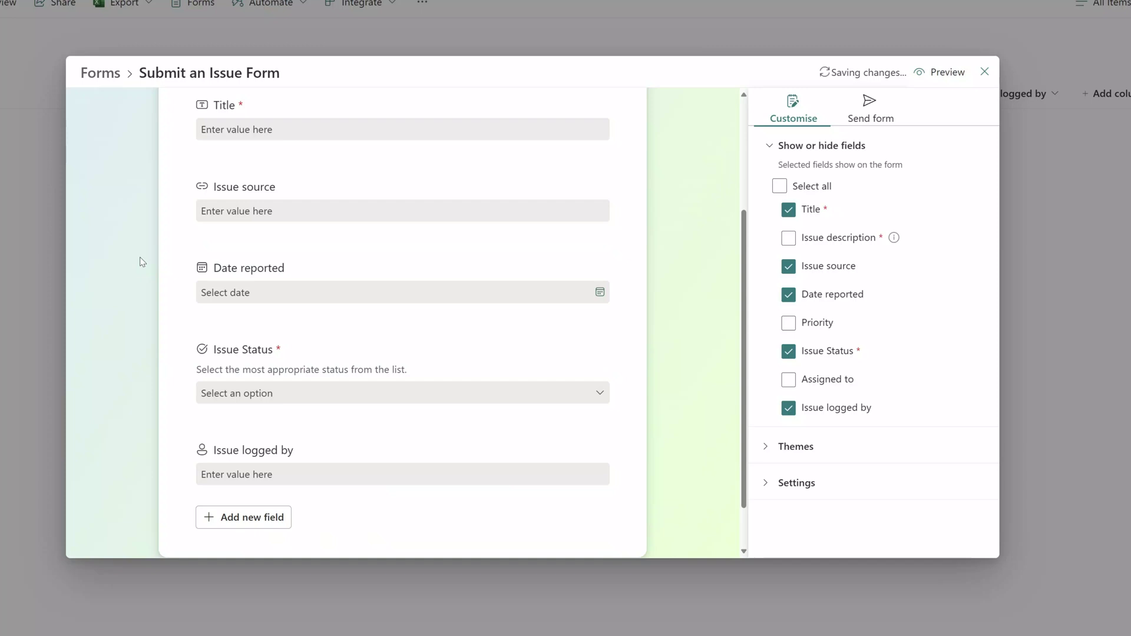
left_click(323, 268)
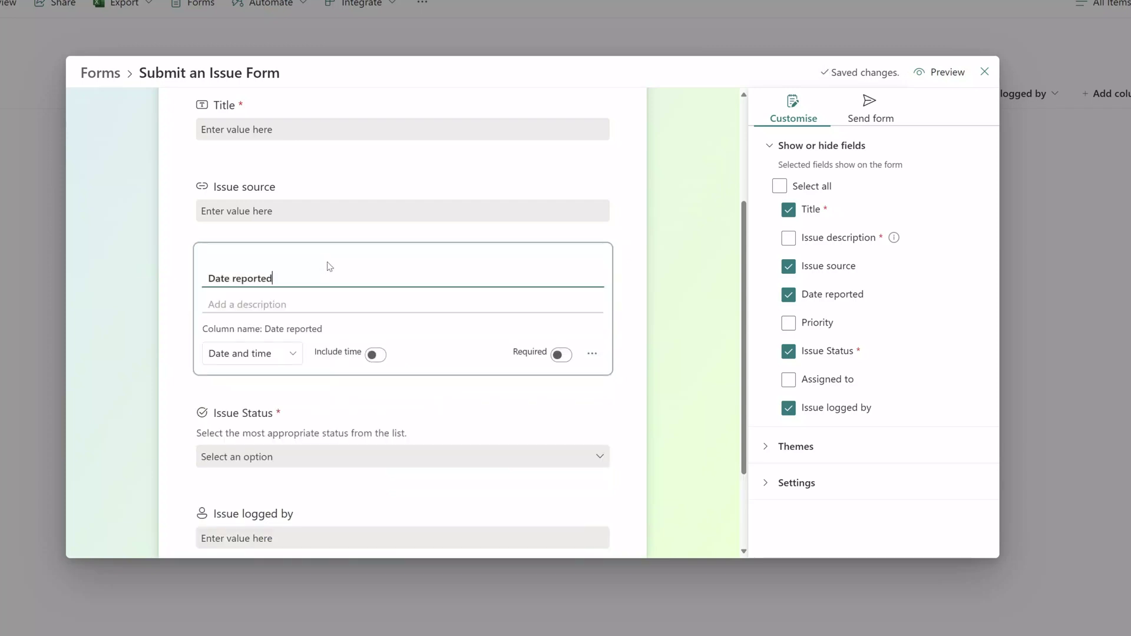
left_click(593, 354)
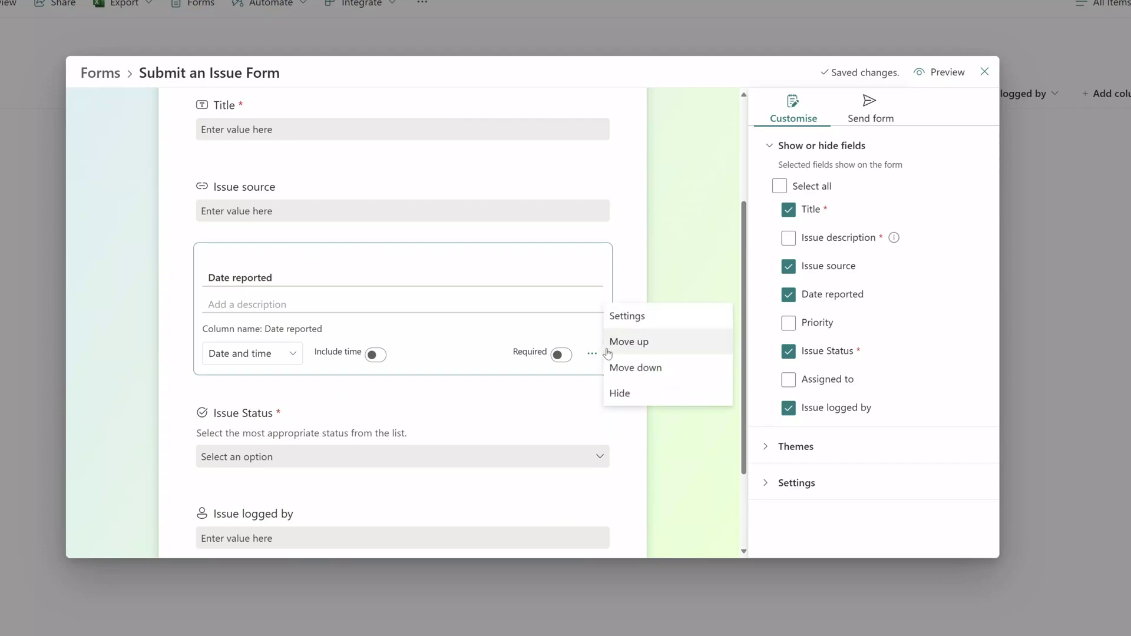
left_click(661, 326)
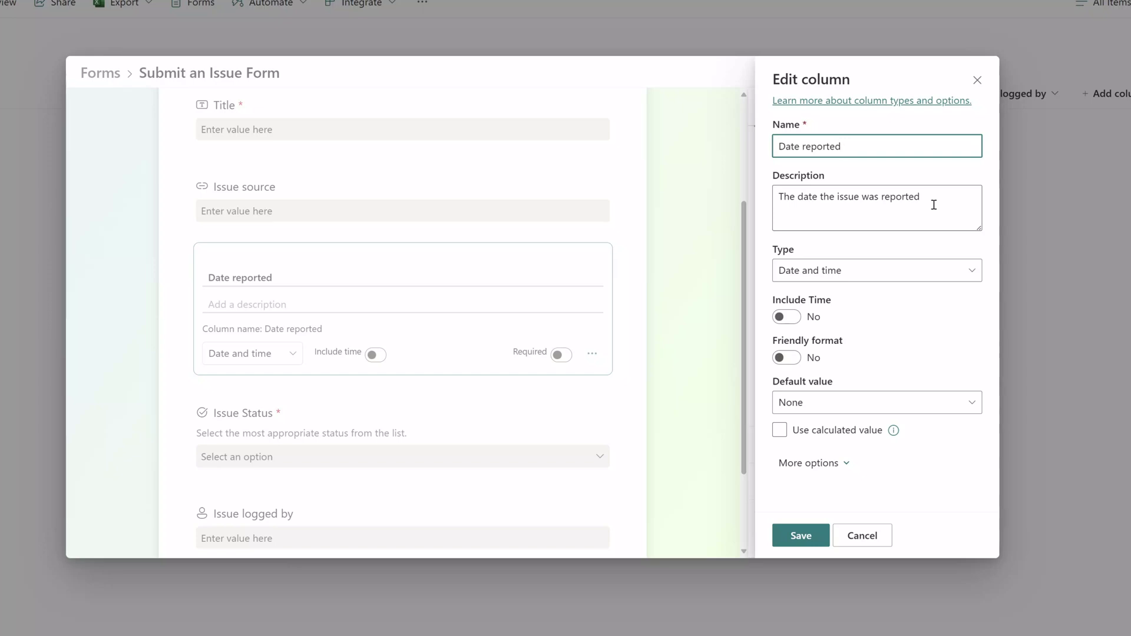
left_click(670, 423)
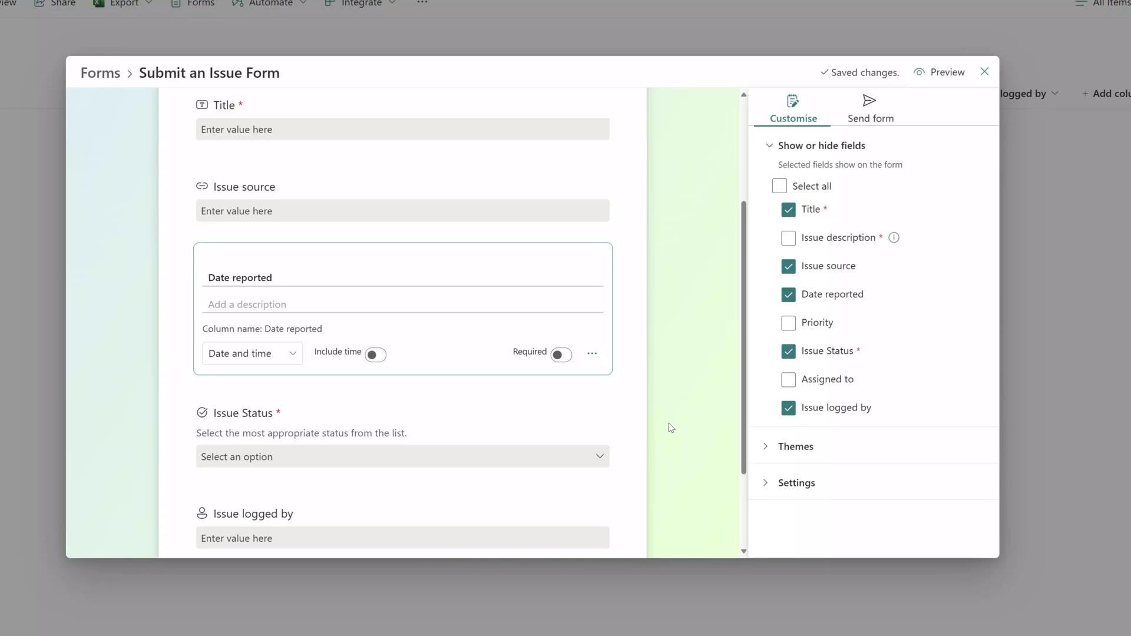
Replace the green theme with the top-right lavender theme and view the custom style options
left_click(835, 449)
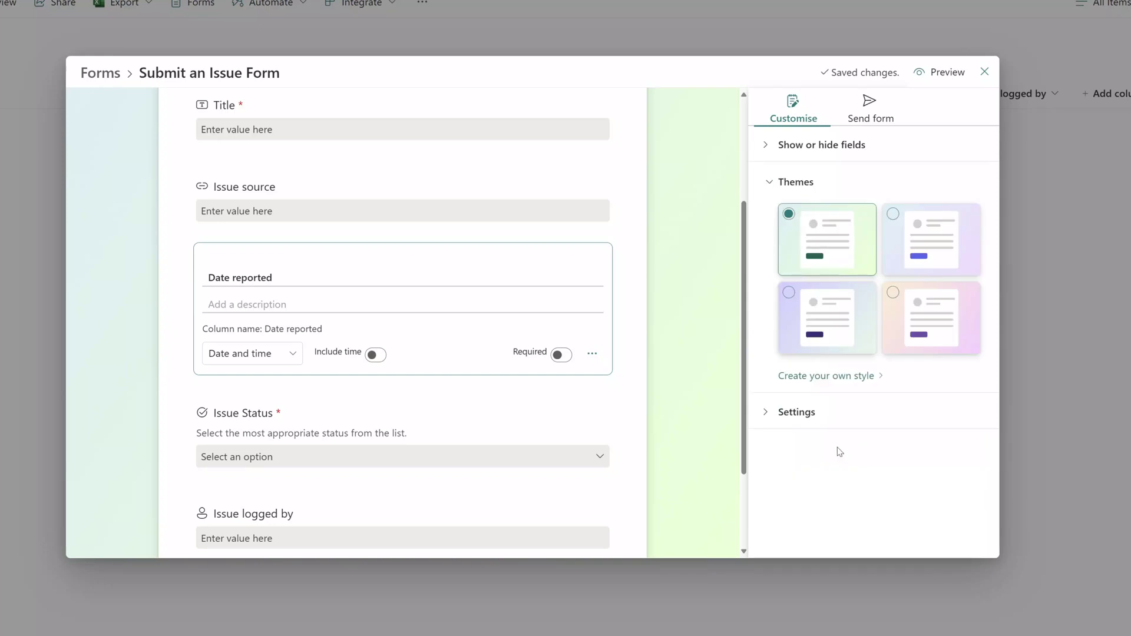
left_click(807, 301)
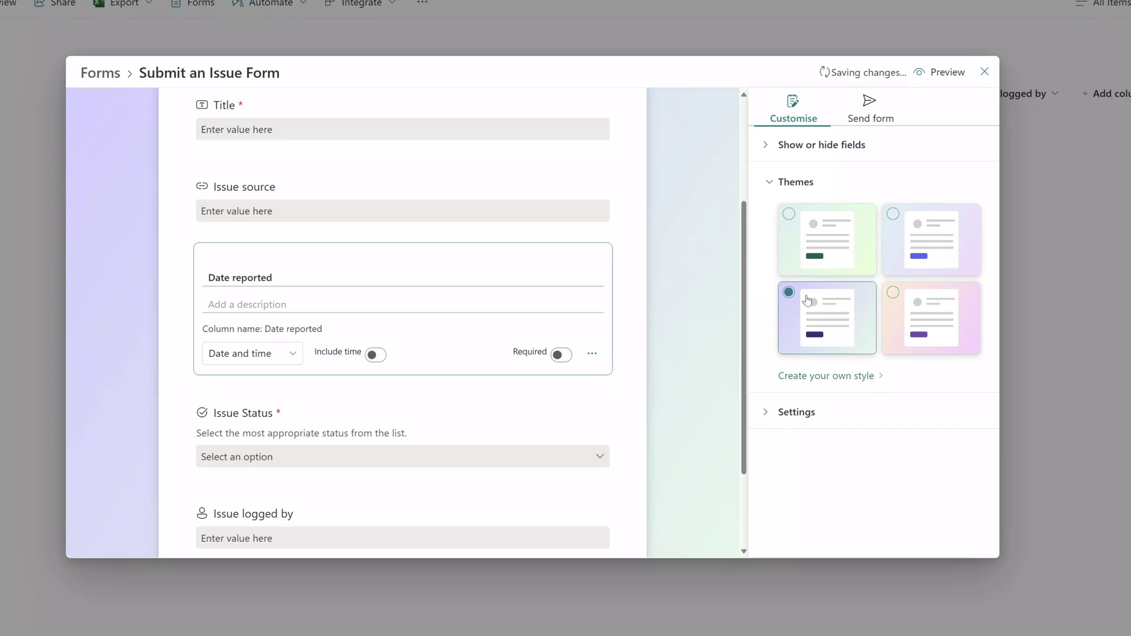
left_click(940, 304)
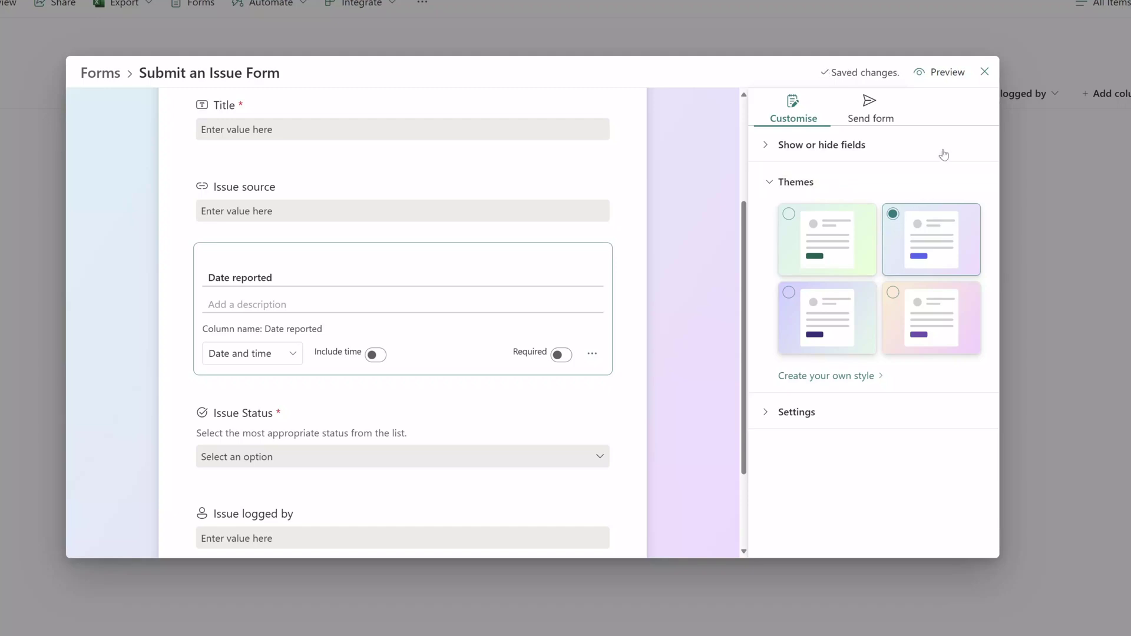
left_click(845, 376)
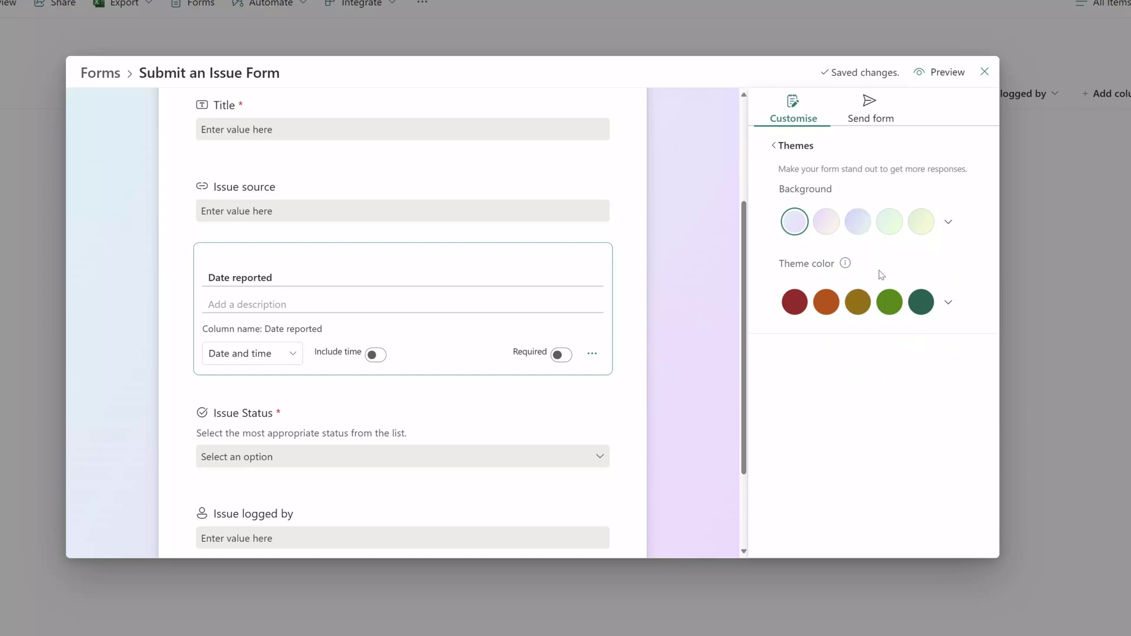
In the form's Settings, toggle Accept responses off and on, leaving responses accepted
left_click(776, 146)
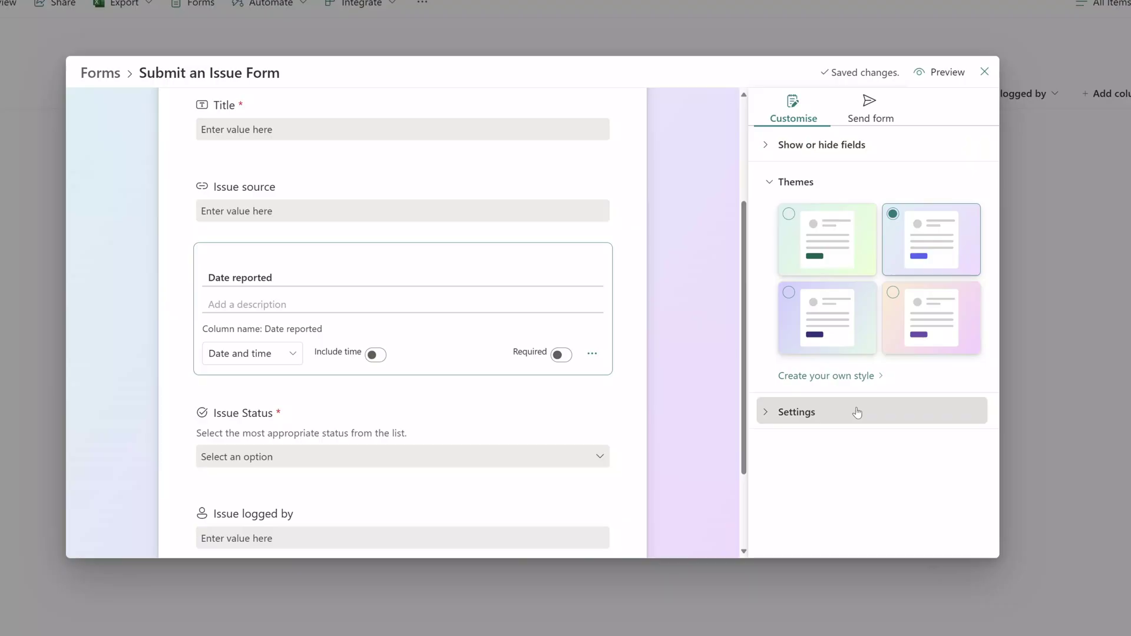
left_click(858, 412)
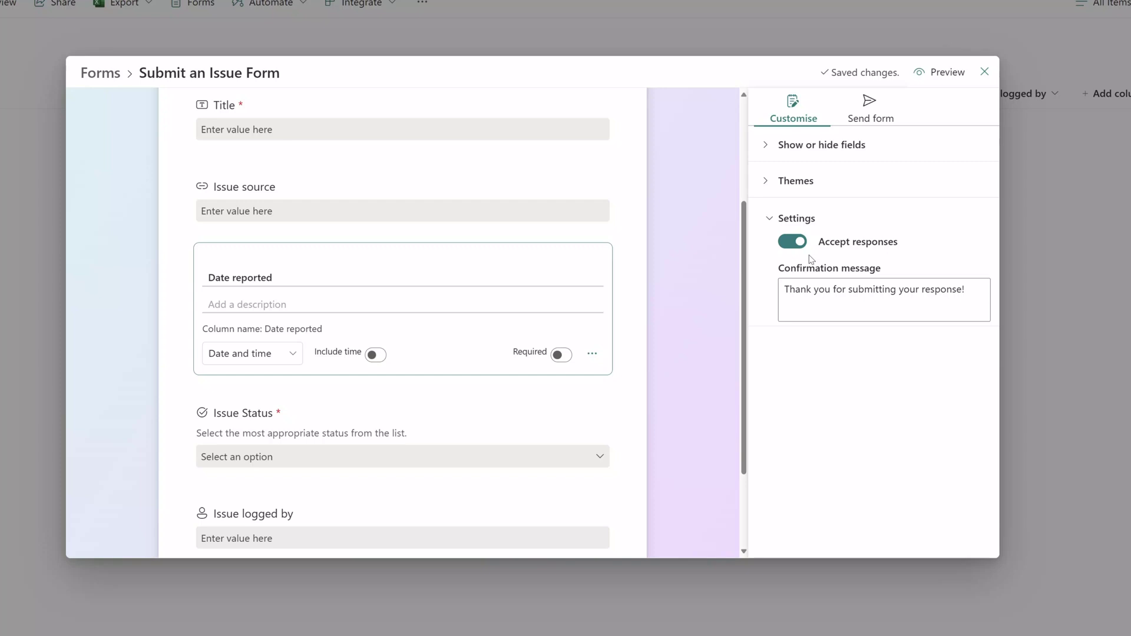
left_click(802, 247)
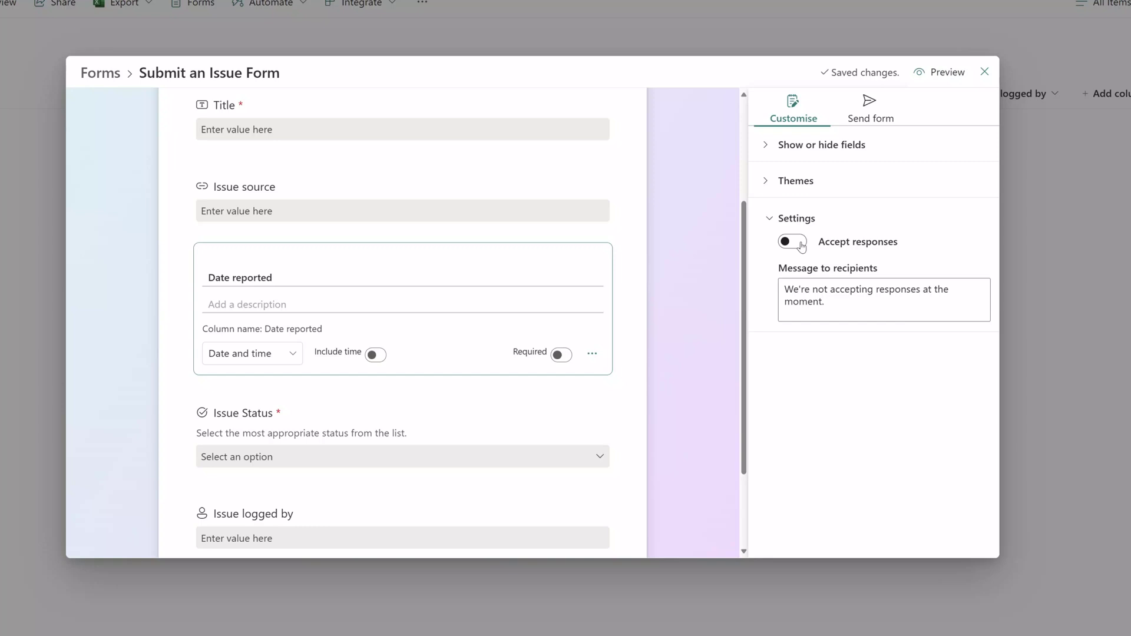
left_click(802, 247)
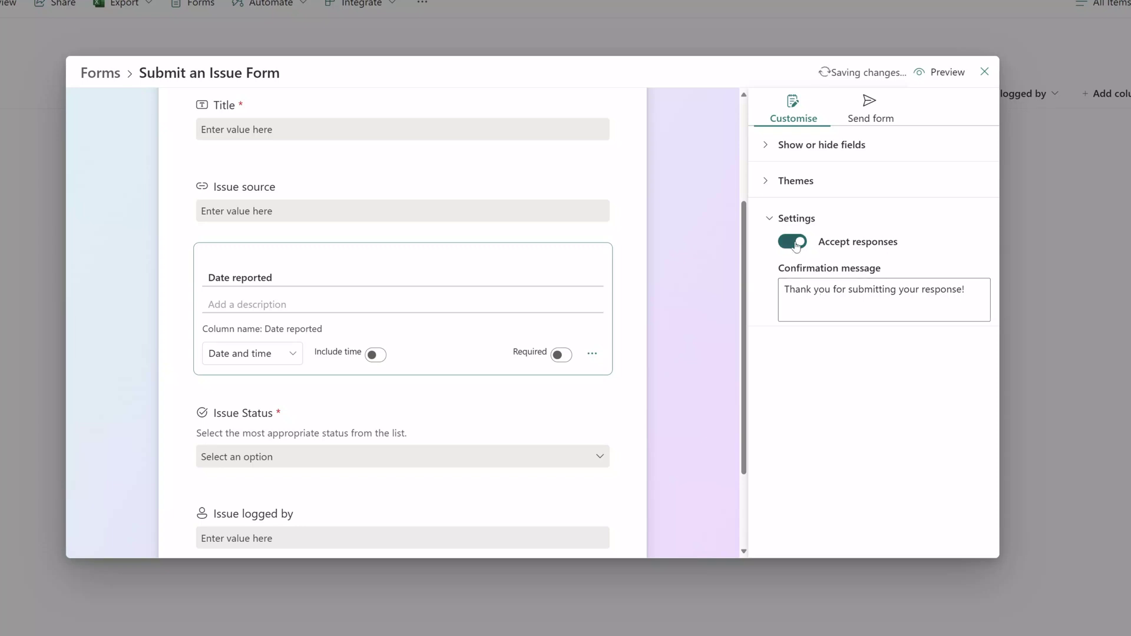
left_click(796, 247)
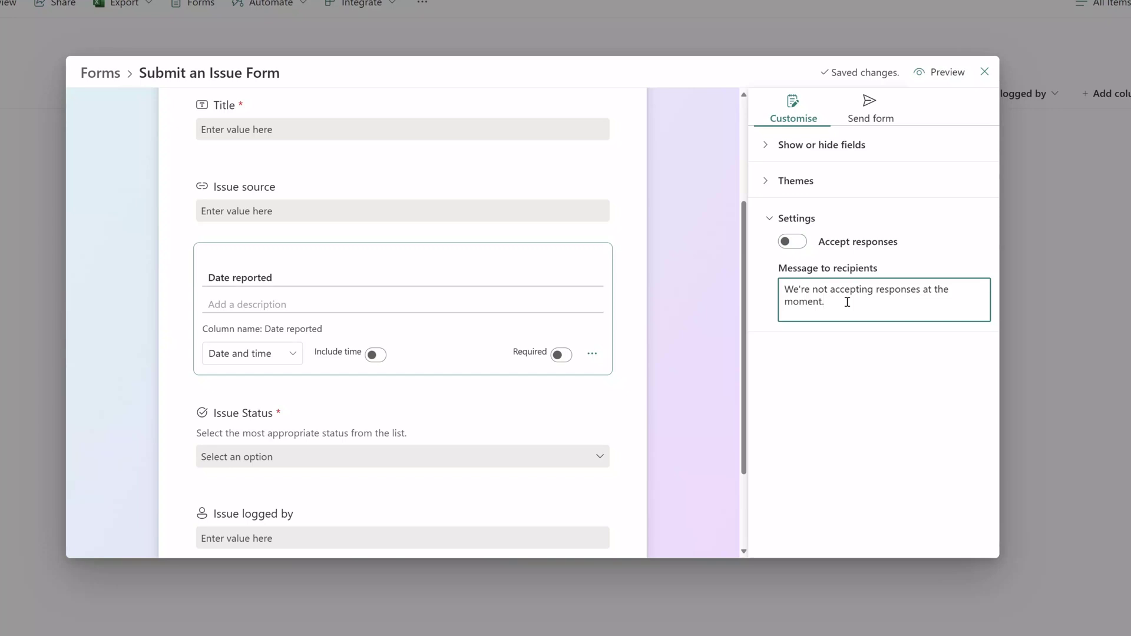
left_click(791, 243)
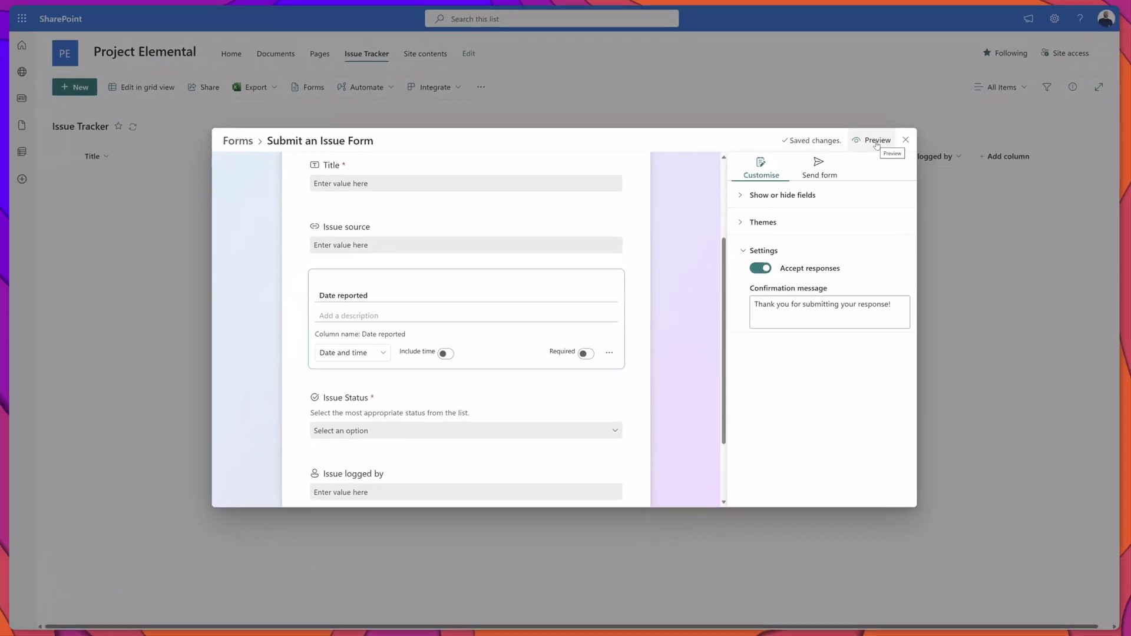
Preview the form and submit the test issue 'The temperature in the server room was rather high'
left_click(874, 144)
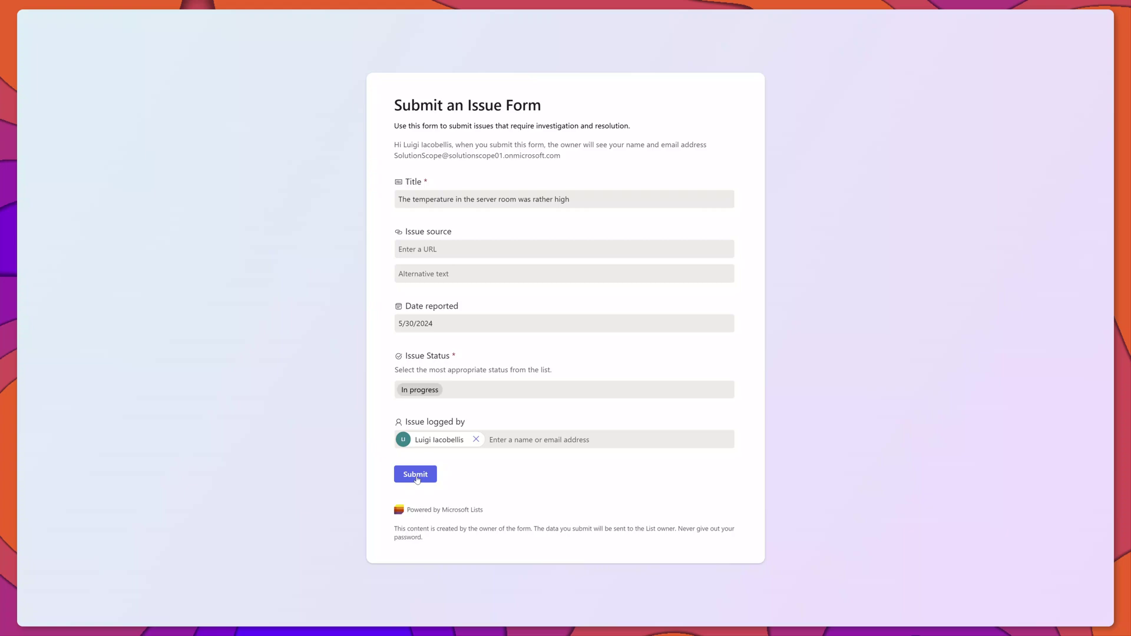
left_click(417, 479)
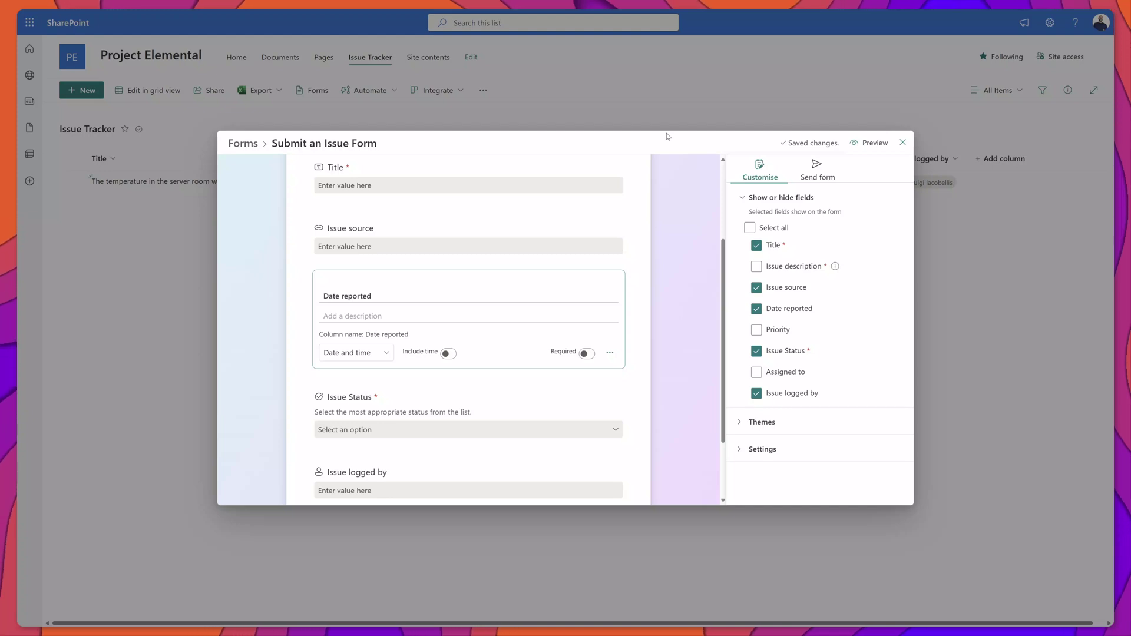
Copy the form's sharing link for people in the organisation from the Send form options
left_click(819, 173)
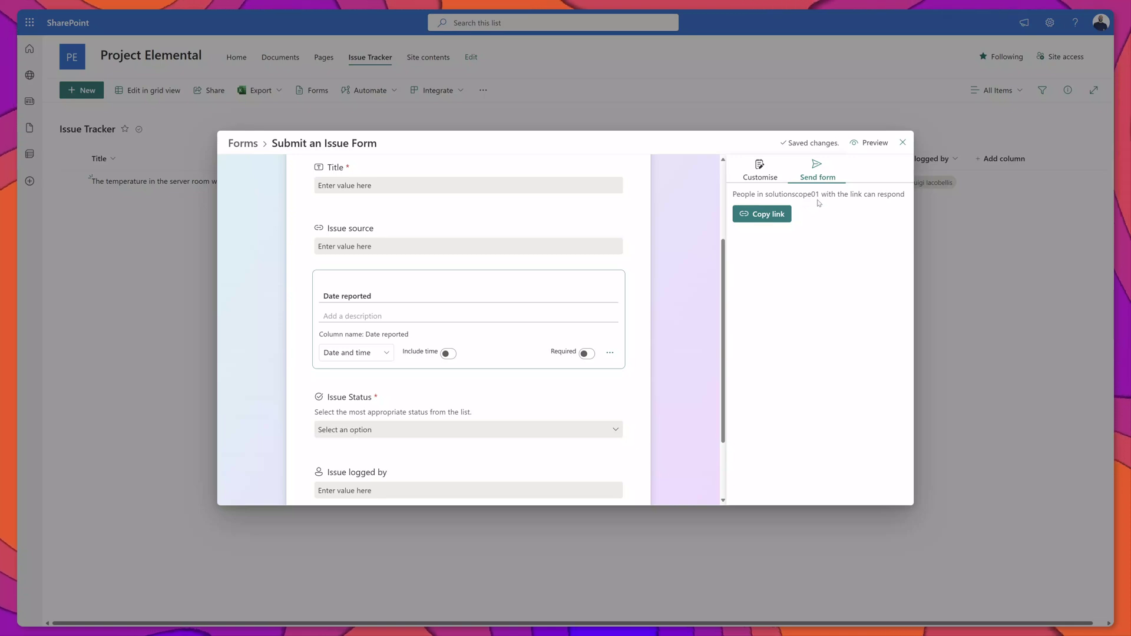
left_click(763, 214)
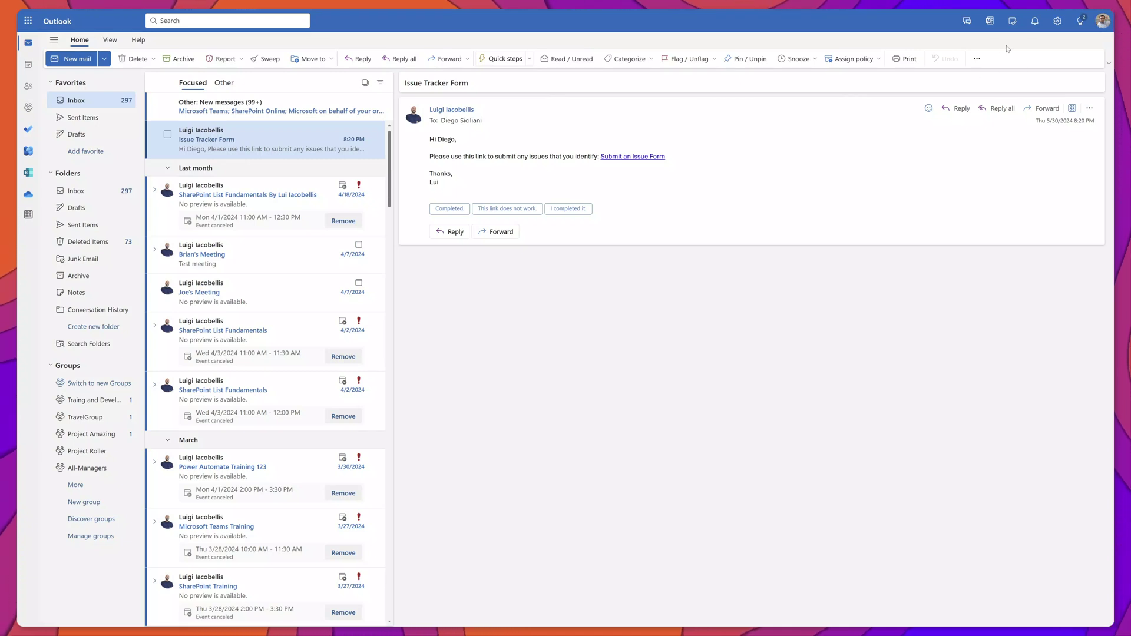
Verify the signed-in account, then follow the Submit an Issue Form link in the Issue Tracker Form e-mail
left_click(1102, 26)
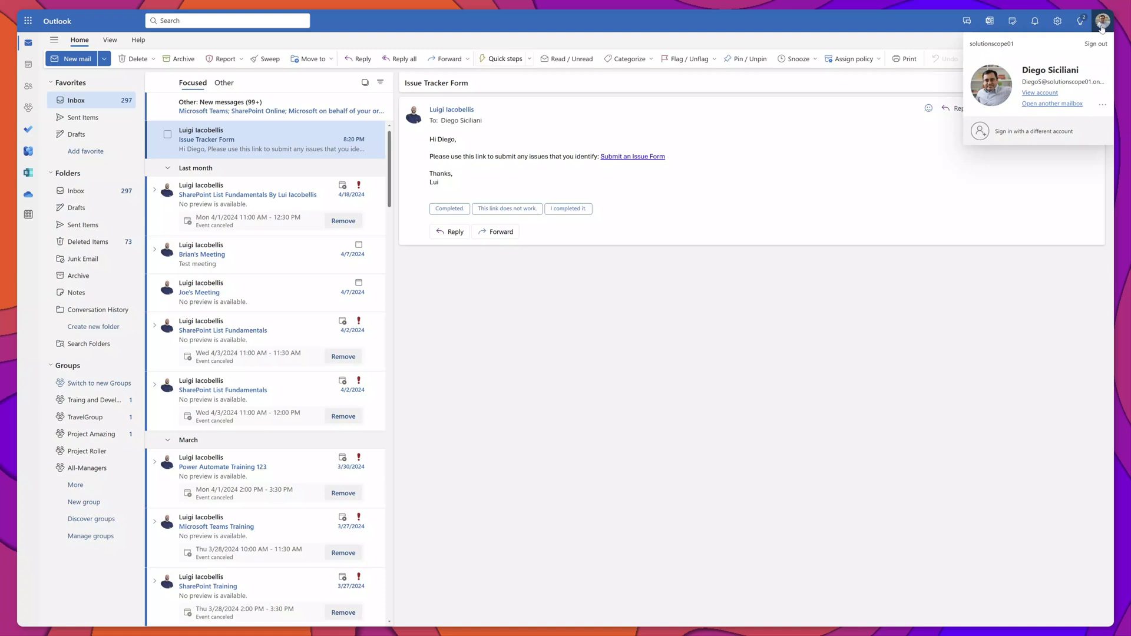
left_click(1101, 27)
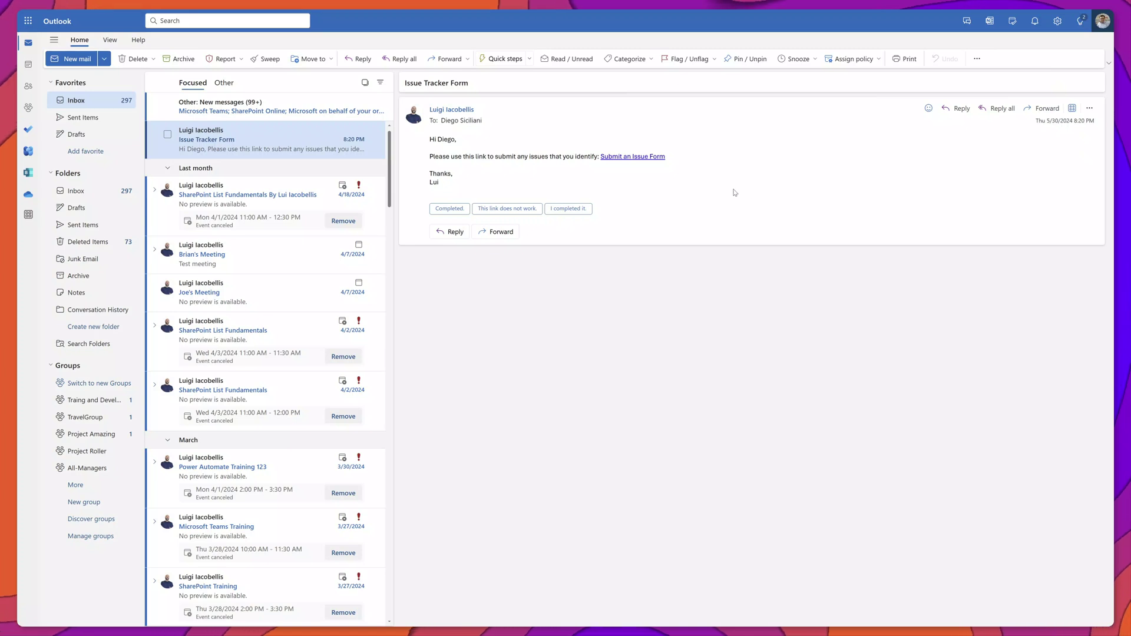
left_click(642, 158)
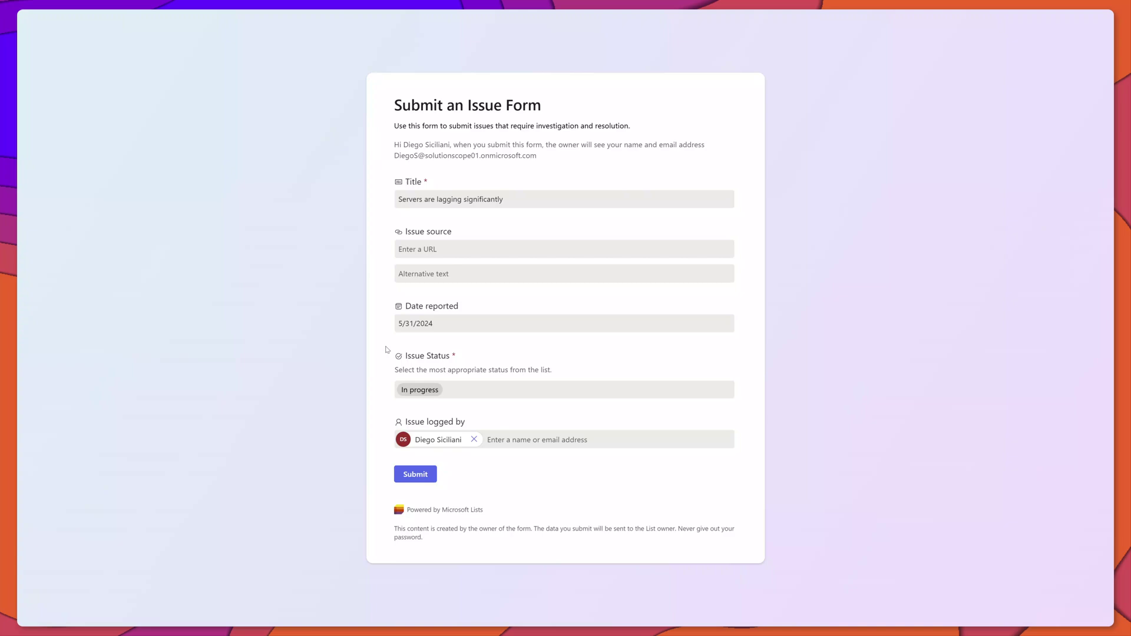
Submit the issue 'Servers are lagging significantly', dated 5/31/2024, with status In progress
left_click(412, 475)
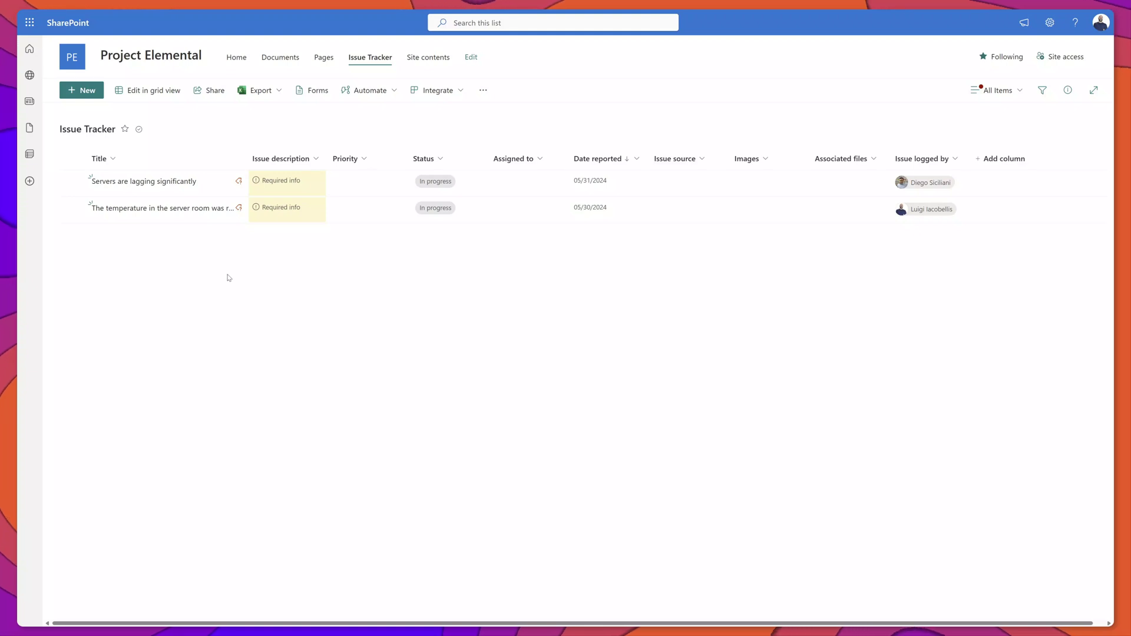
From the list's Forms, choose Stop accepting responses for the Submit an Issue Form
left_click(316, 93)
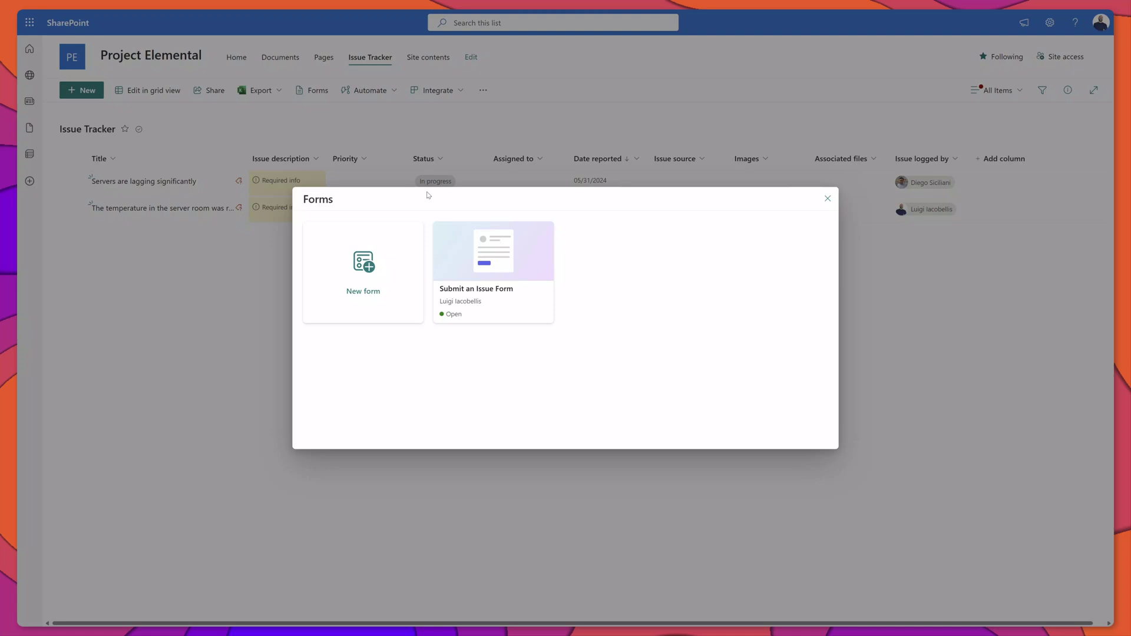
mouse_move(524, 309)
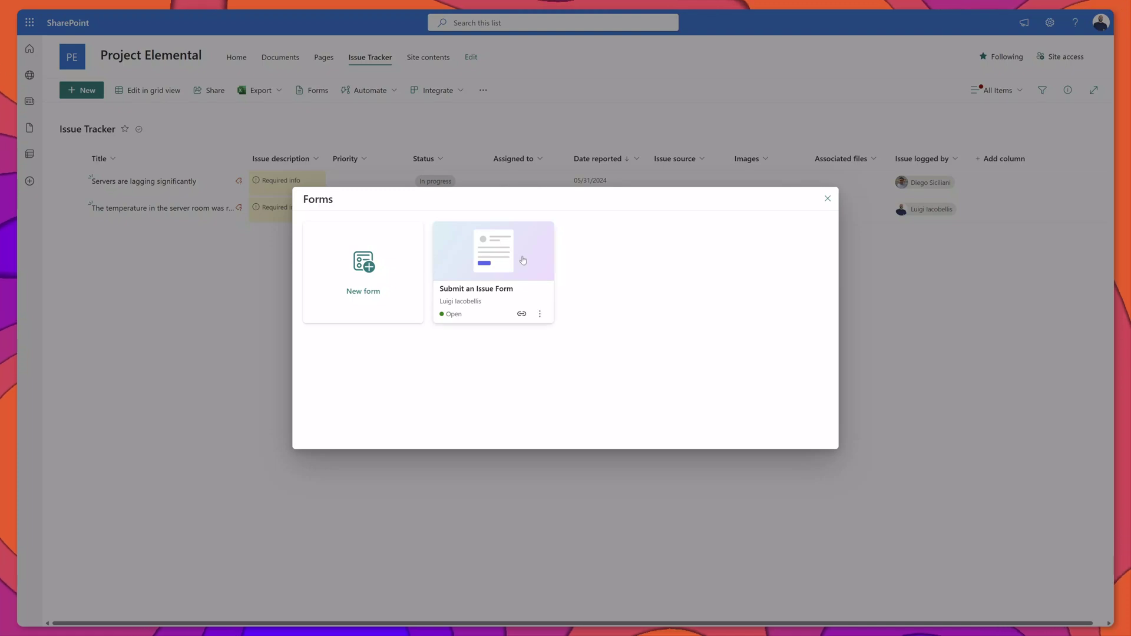
left_click(540, 315)
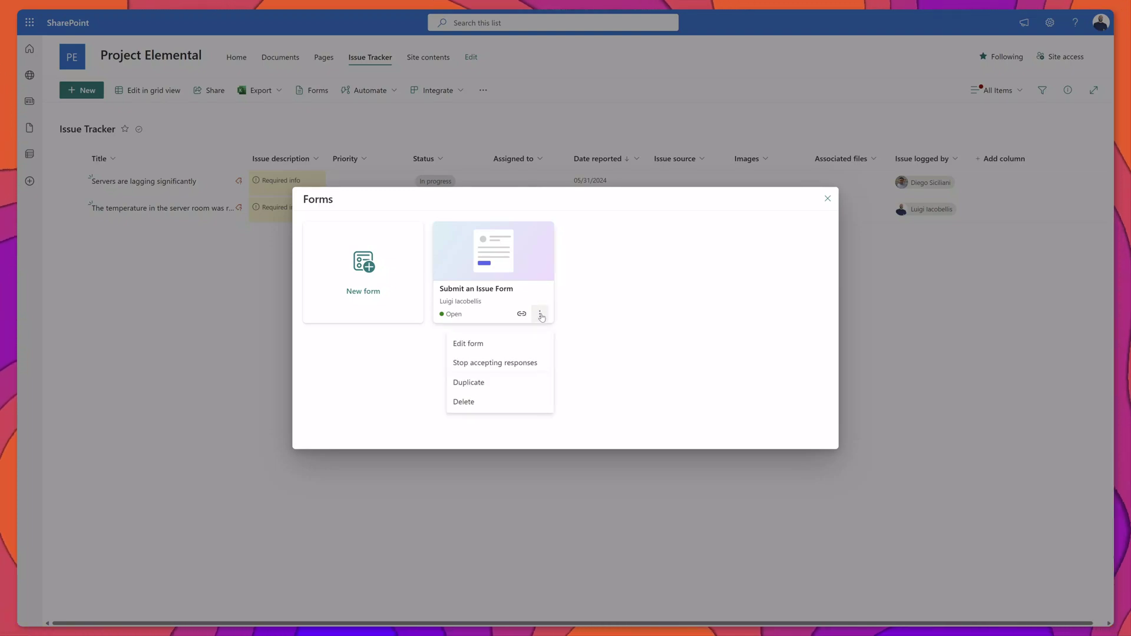
left_click(508, 366)
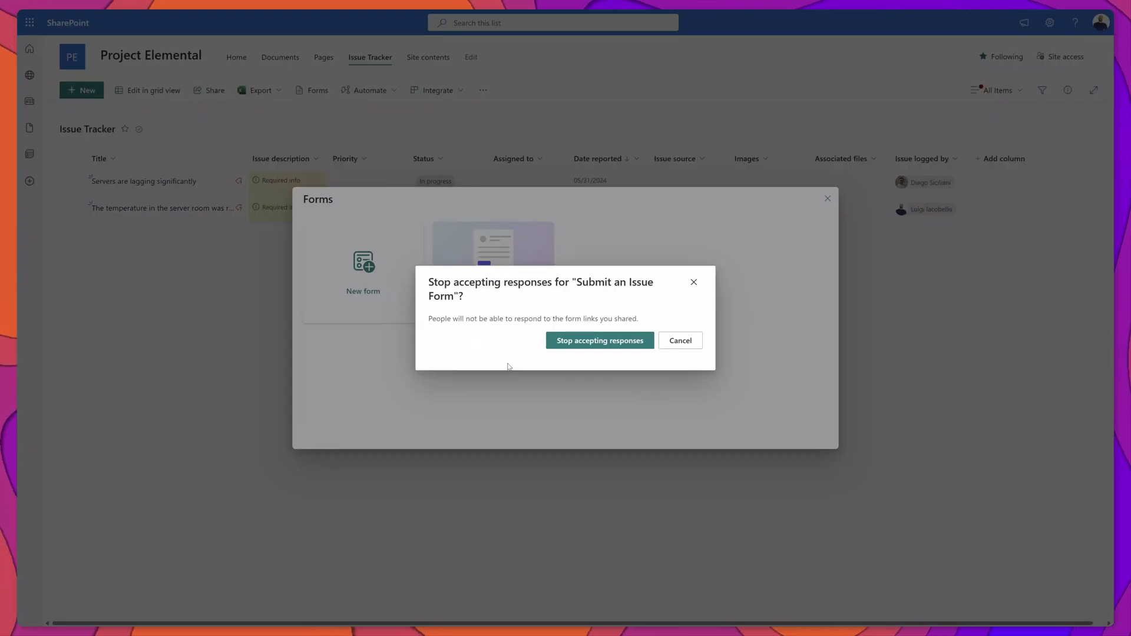